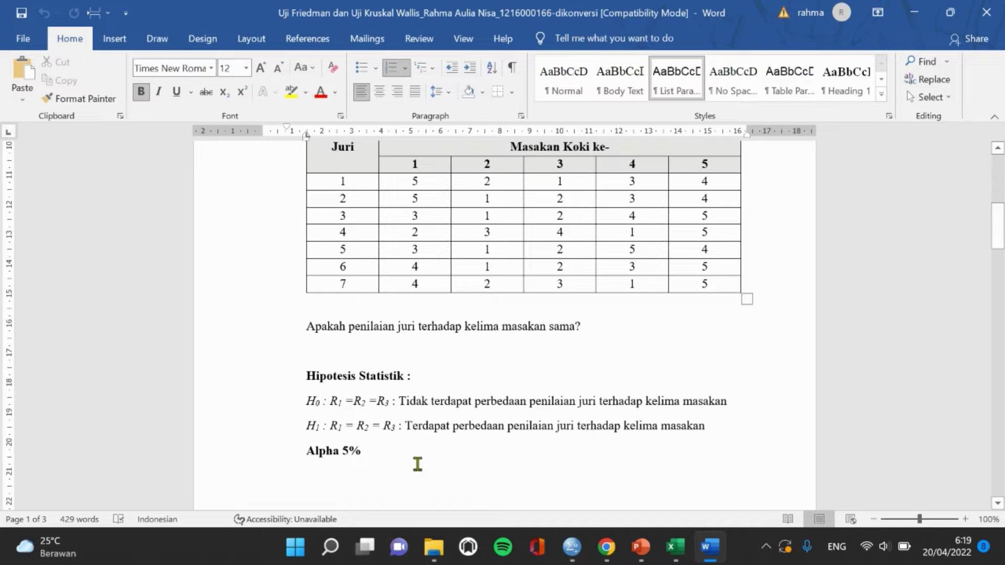
Copy the seven juries' scores for all five cooks from the Word table and paste them into SPSS from the first data cell.
scroll(417, 464, up, 3)
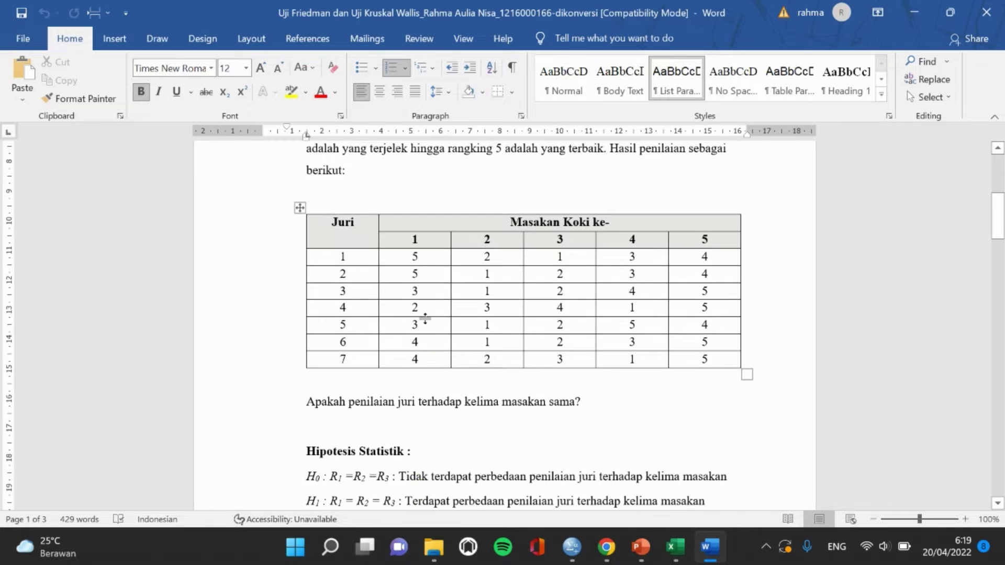
drag(407, 256, 704, 361)
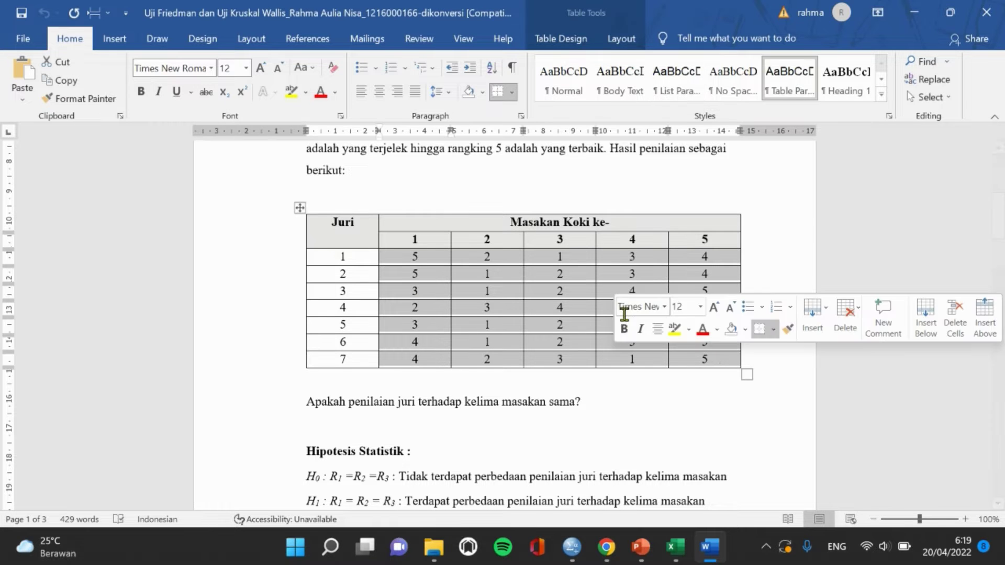
right_click(586, 312)
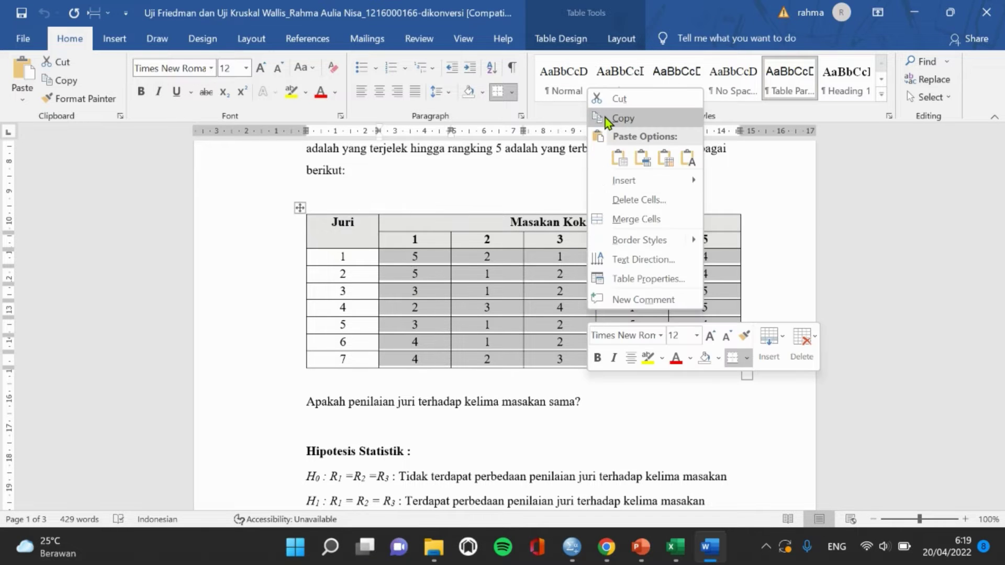
click(621, 118)
click(573, 548)
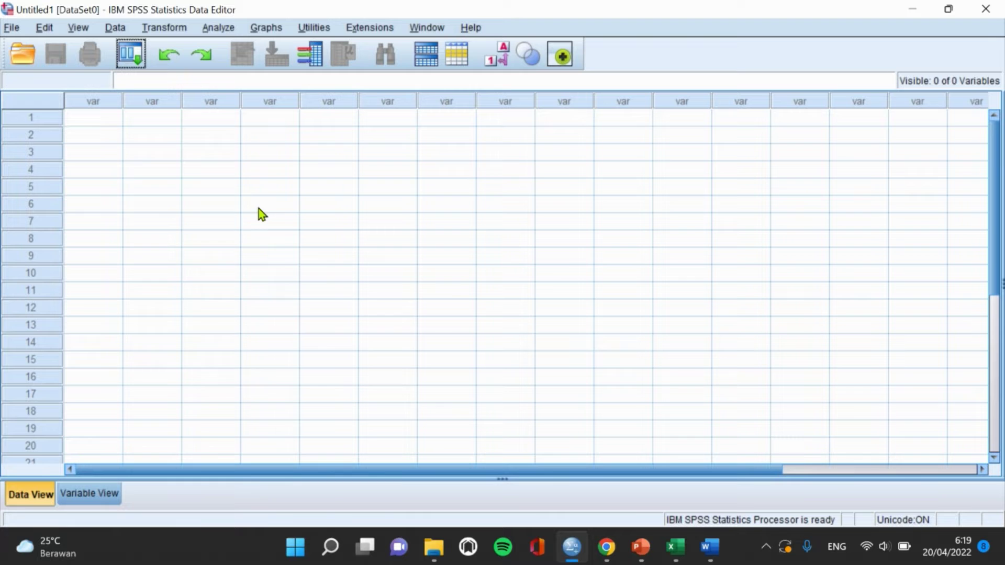
right_click(99, 119)
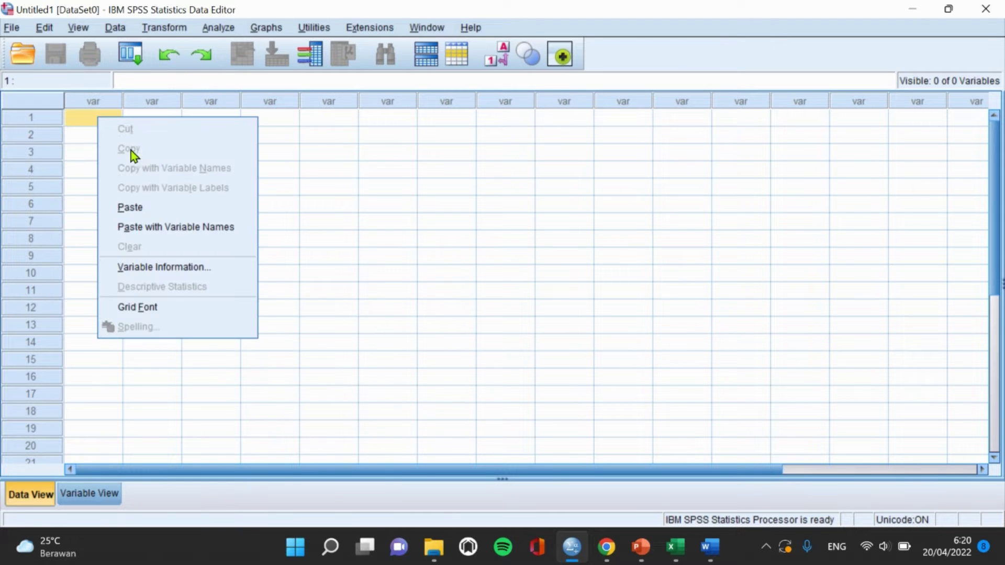
click(135, 207)
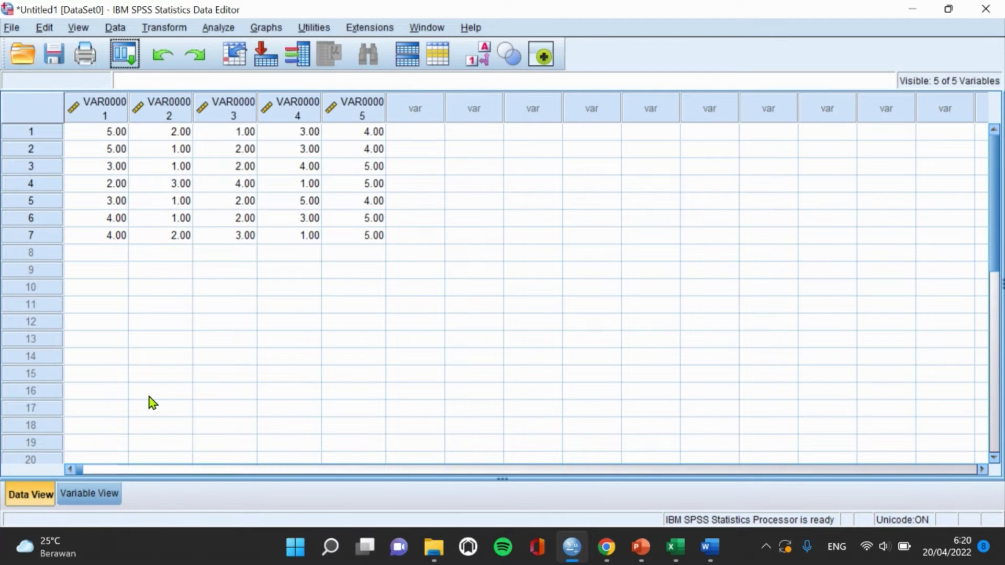
Rename the five variables Koki1, Koki2, Koki3, Koki4 and Koki5.
click(114, 492)
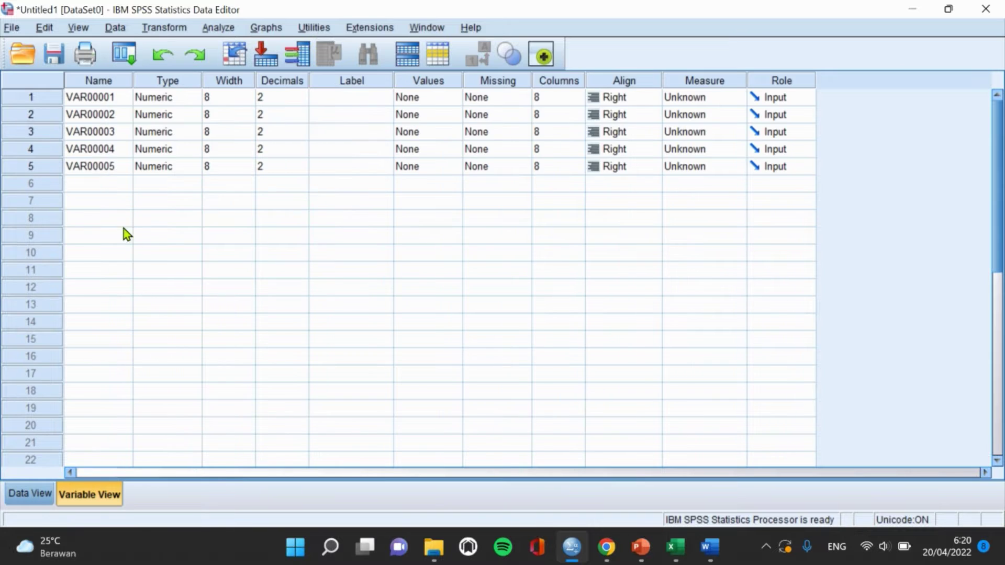
click(105, 100)
text(K)
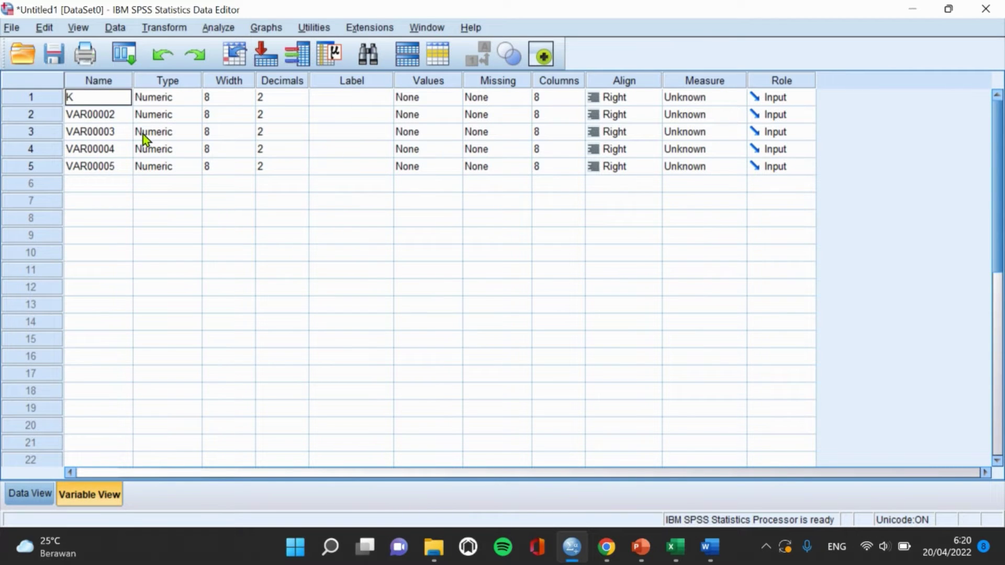
text(oki1)
key(Return)
text(Kok)
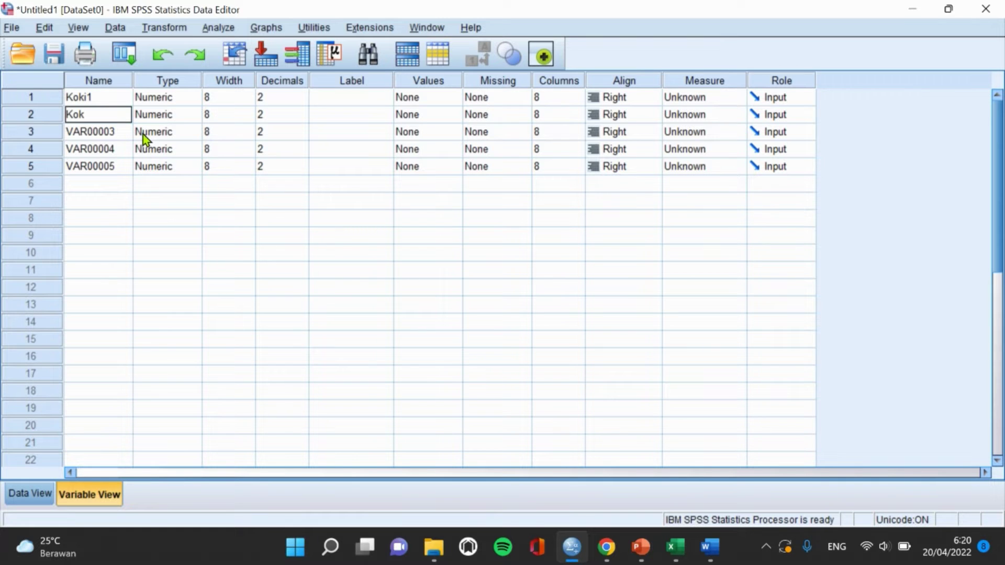
text(i2)
key(Return)
text(Ko)
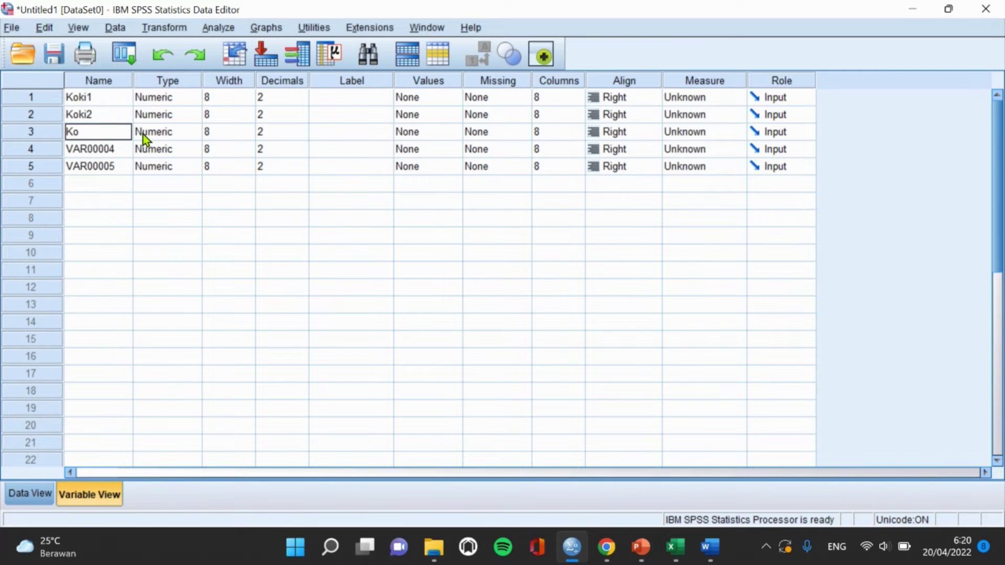
text(ki3)
key(Return)
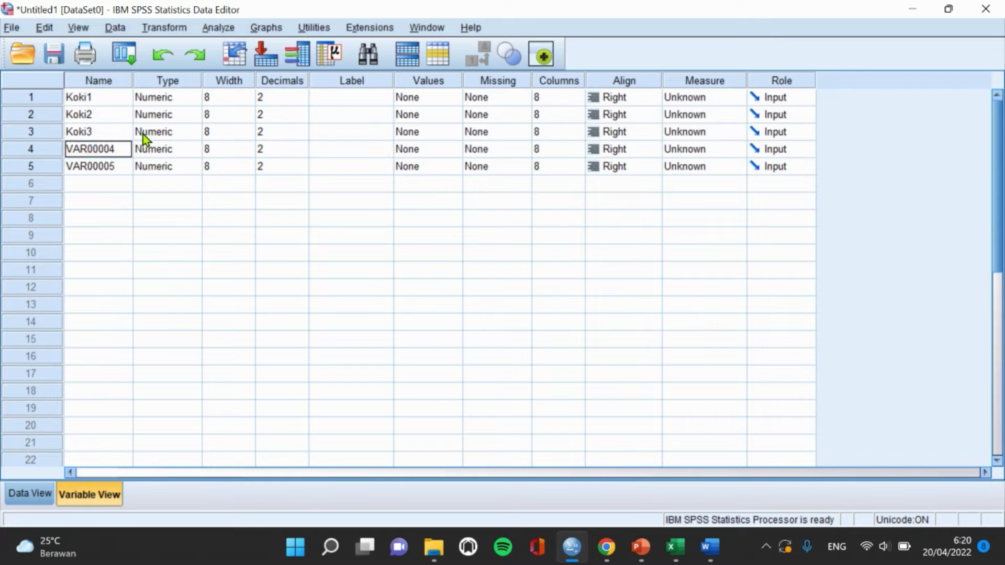
text(Koki4)
key(Return)
text(Koki5)
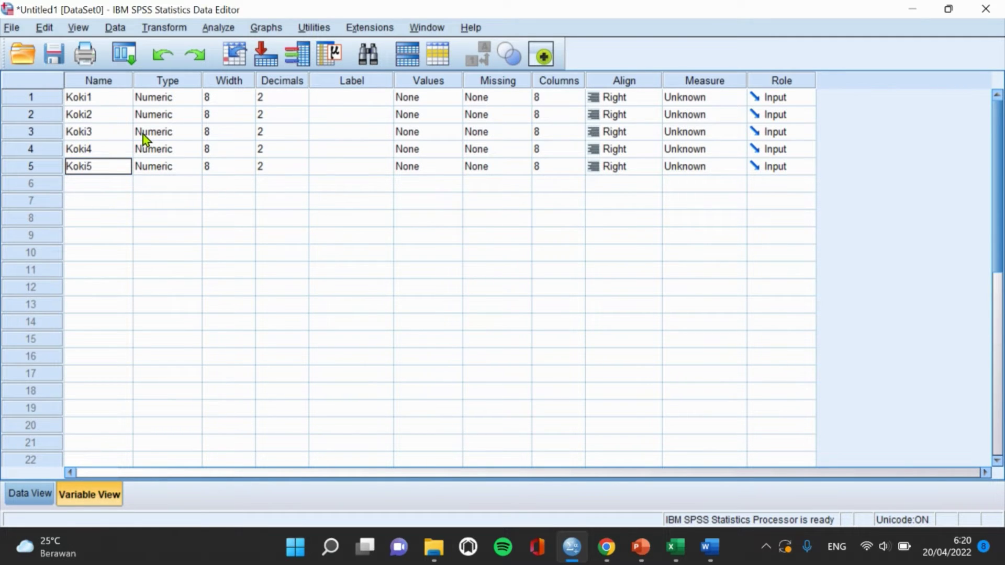
Set the decimals of all five Koki variables to 0.
click(303, 104)
click(303, 104)
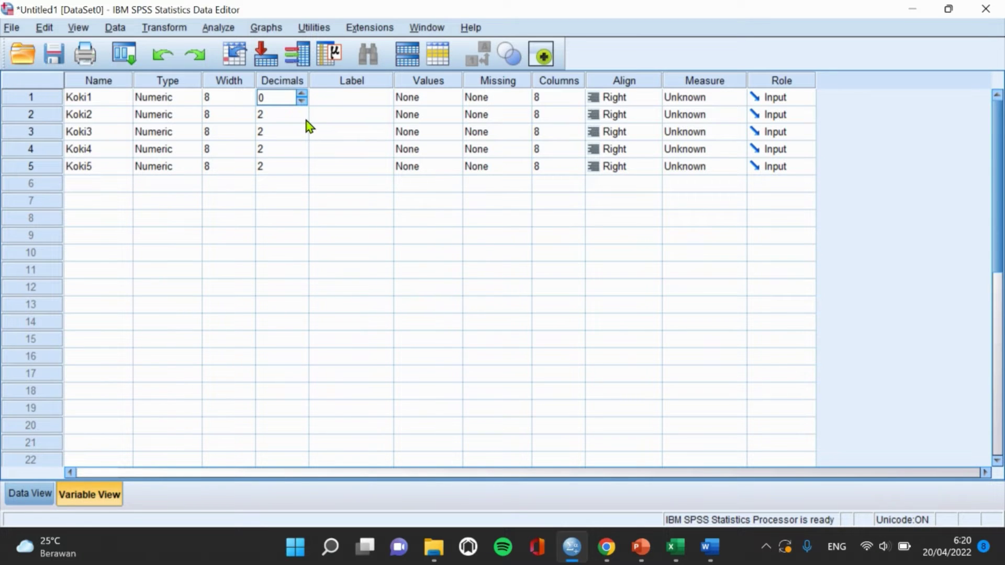
click(303, 119)
click(303, 118)
click(302, 135)
click(302, 135)
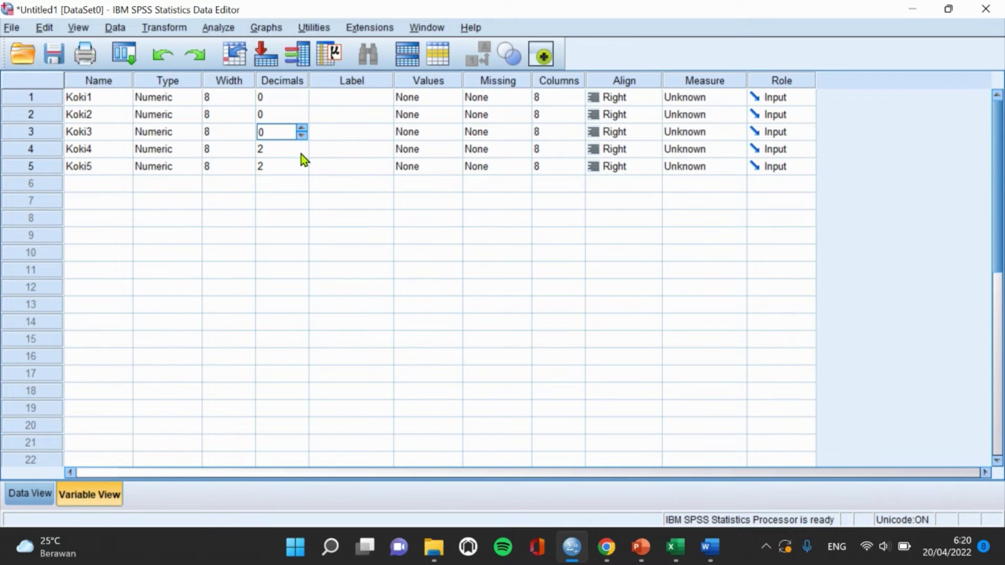
click(302, 153)
click(303, 153)
click(303, 170)
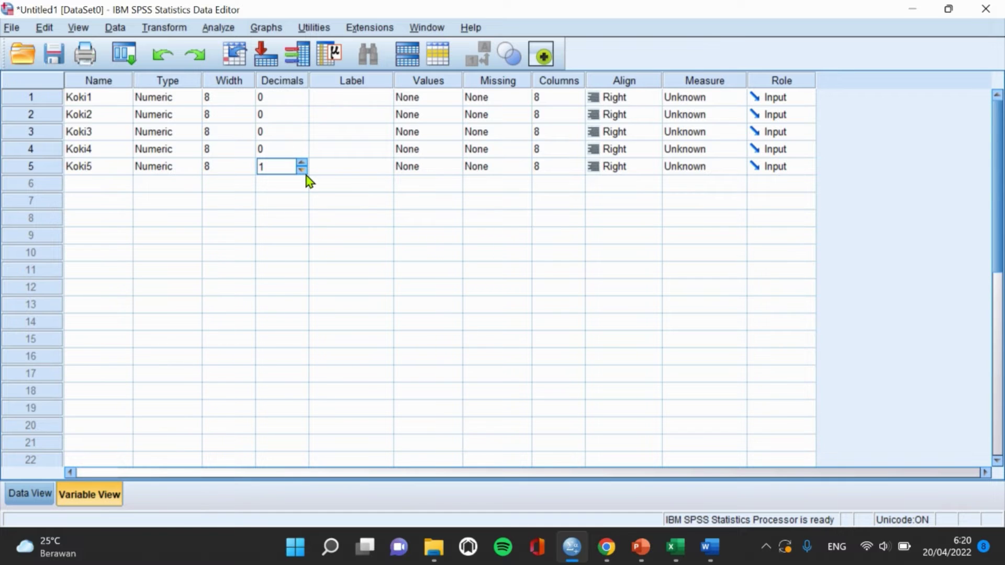
click(303, 170)
Set the measurement level of all five Koki variables to Scale.
click(712, 100)
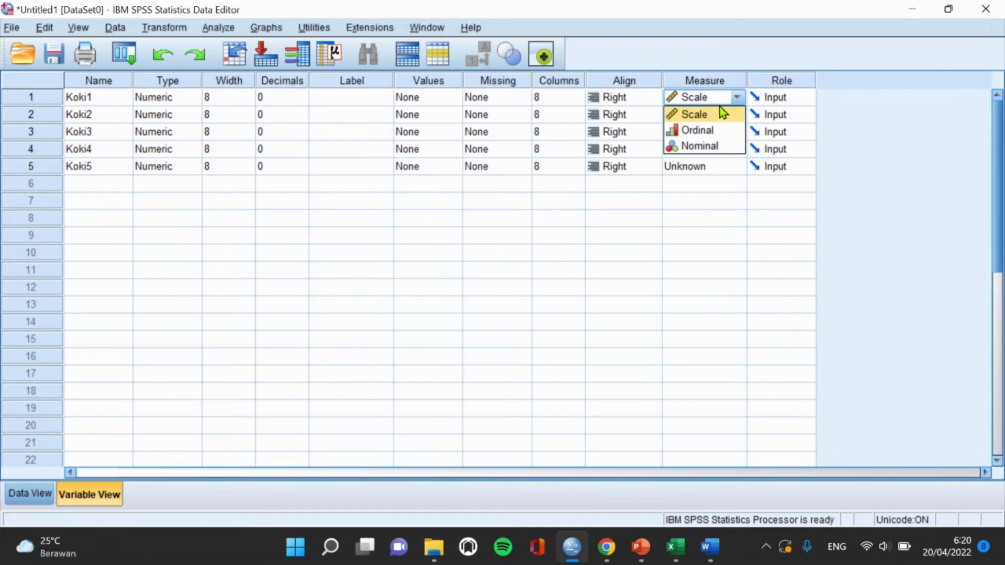
click(721, 114)
click(721, 114)
click(721, 134)
click(721, 134)
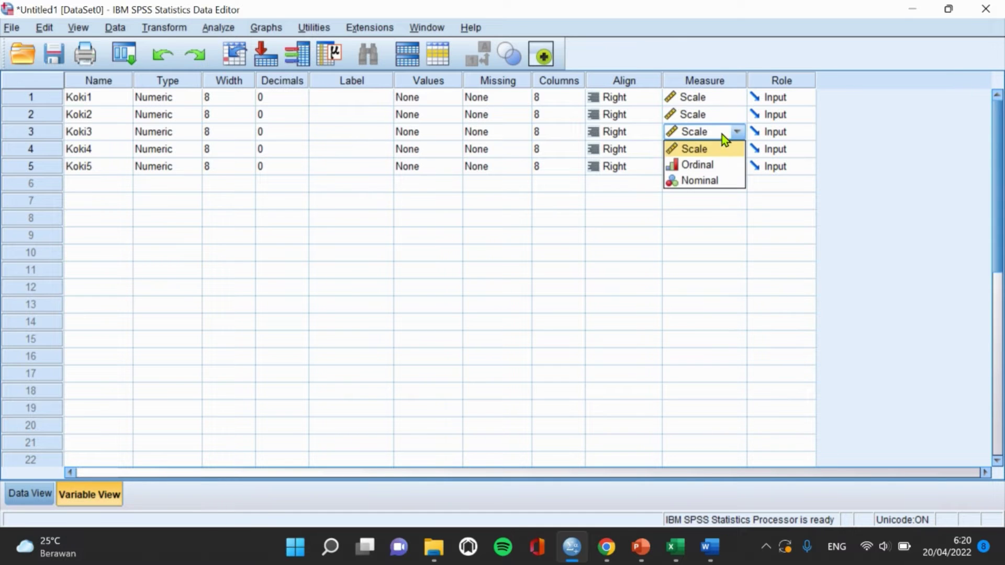
click(723, 148)
click(723, 149)
click(724, 165)
click(723, 164)
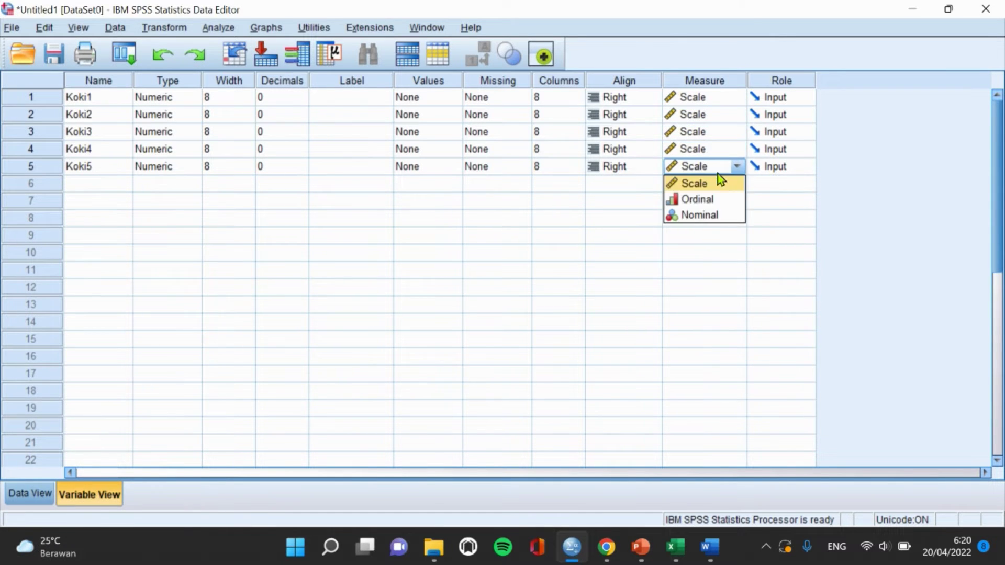
click(720, 184)
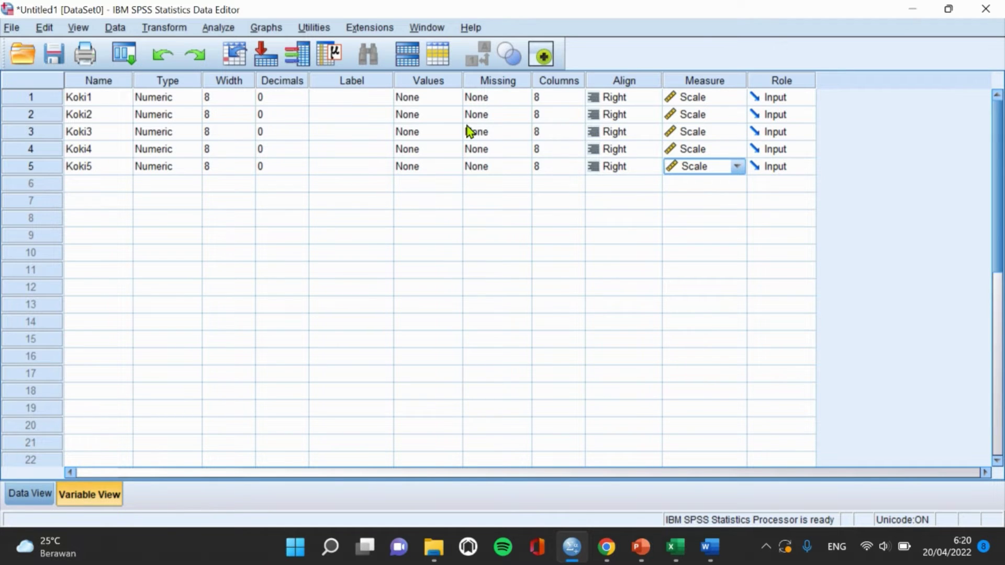
Run the legacy nonparametric K Related Samples Friedman test with Koki1 to Koki5 as test variables and review its output tables.
click(219, 30)
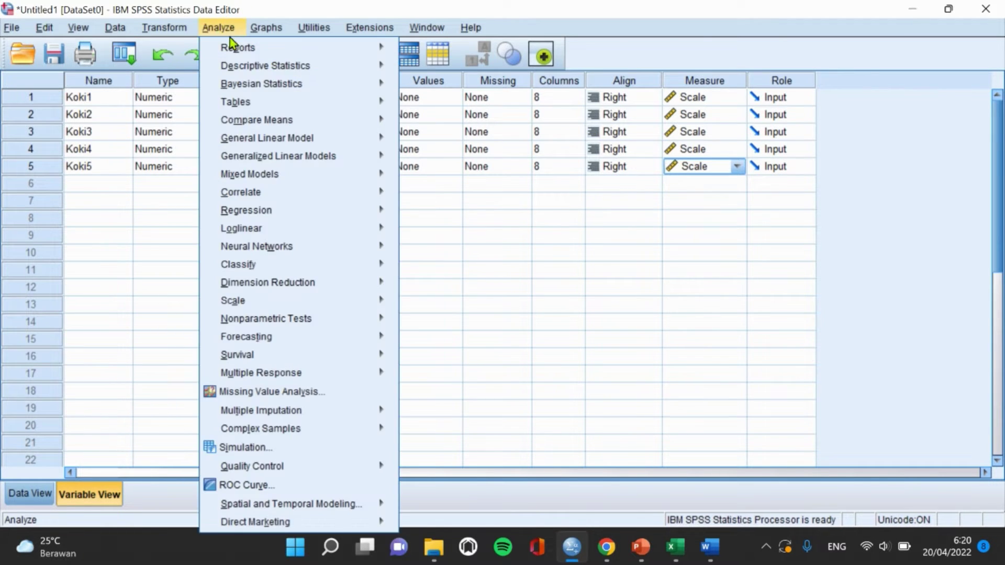
mouse_move(321, 300)
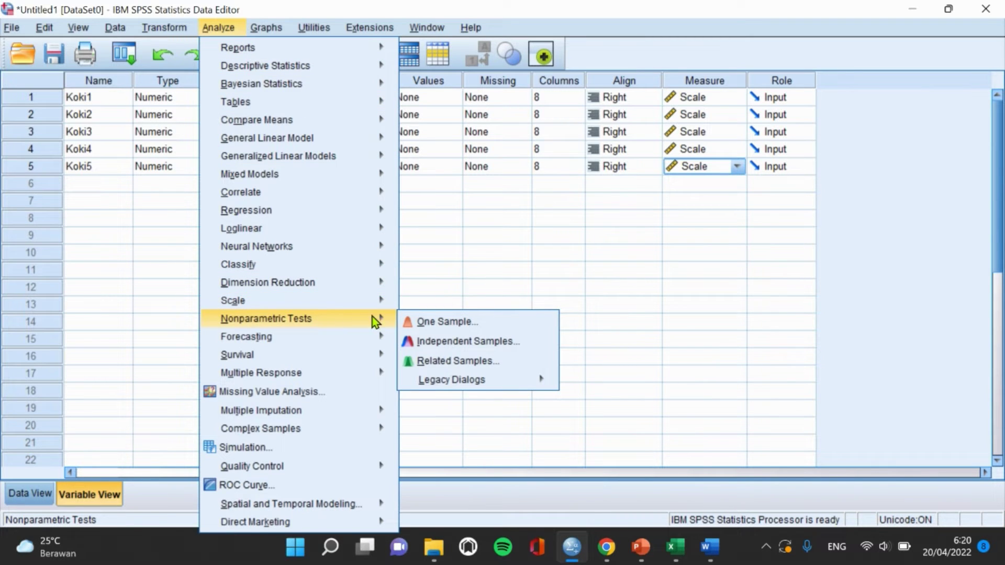
mouse_move(425, 378)
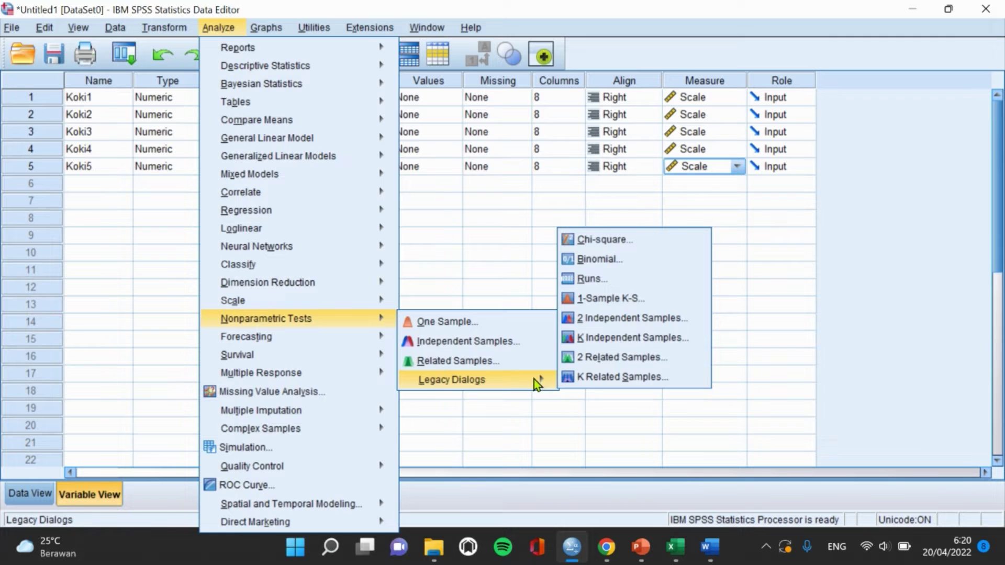
click(583, 379)
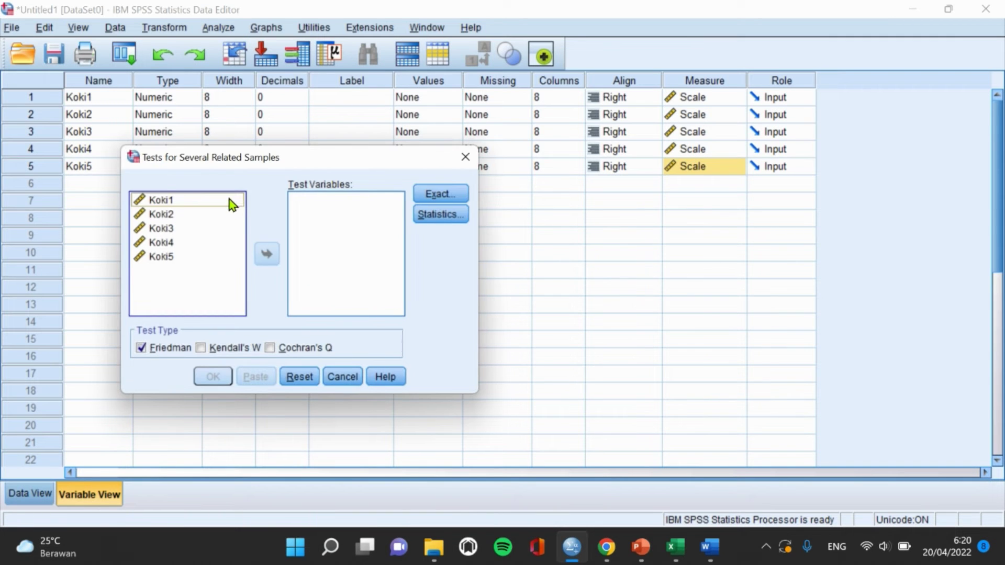
click(233, 204)
key(shift+Down)
key(shift+Down)
key(shift+Down)
key(shift+Down)
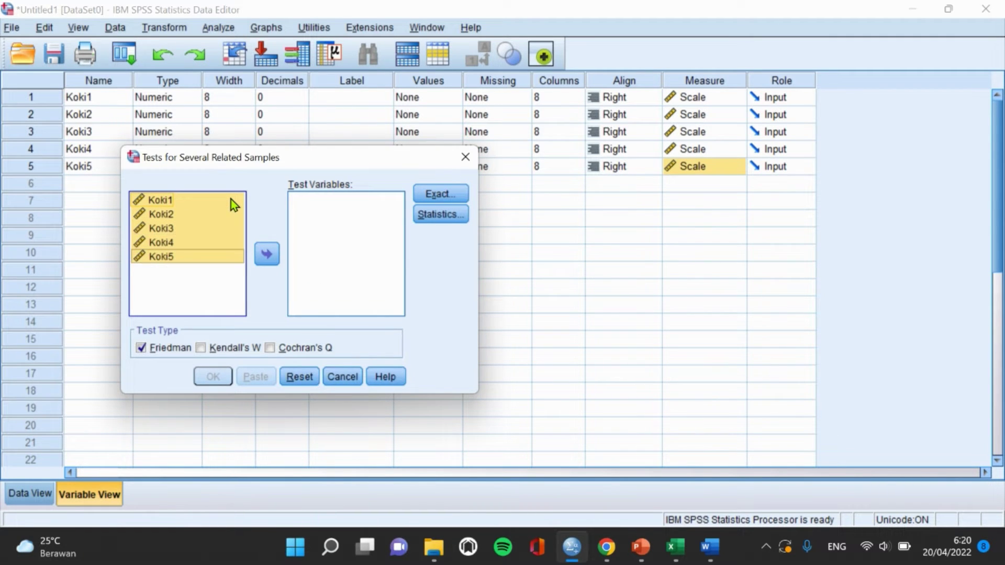
click(268, 257)
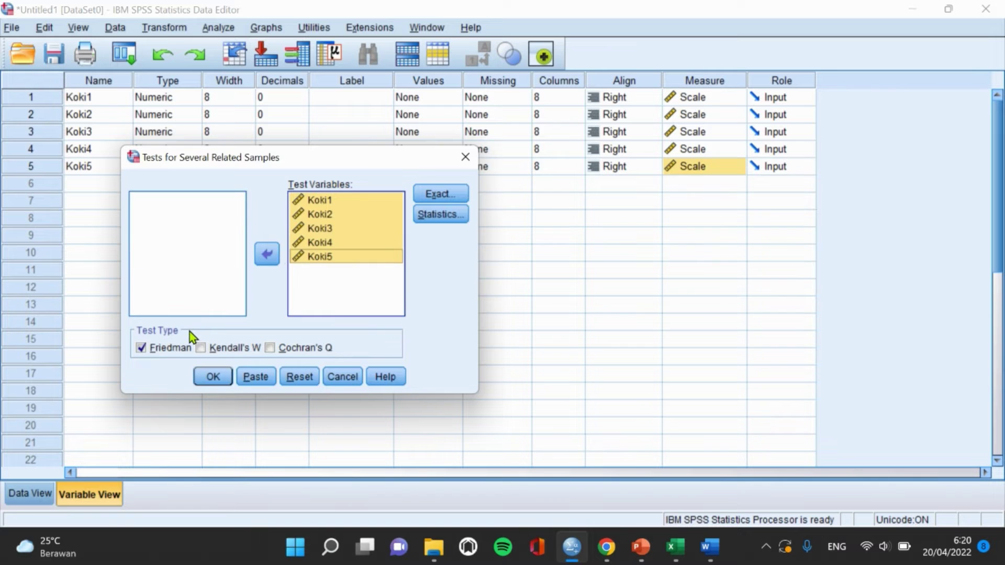
click(205, 381)
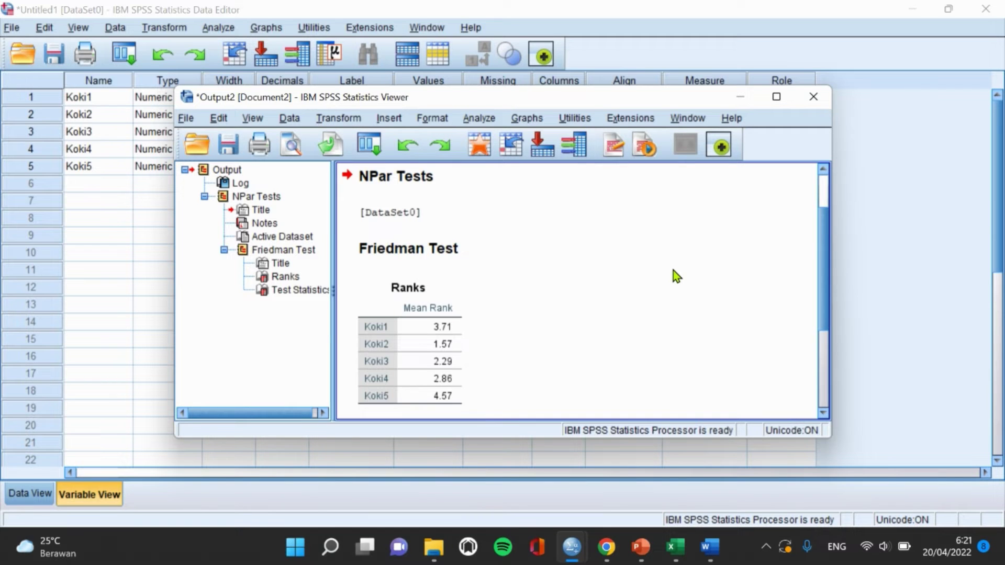
scroll(673, 271, down, 3)
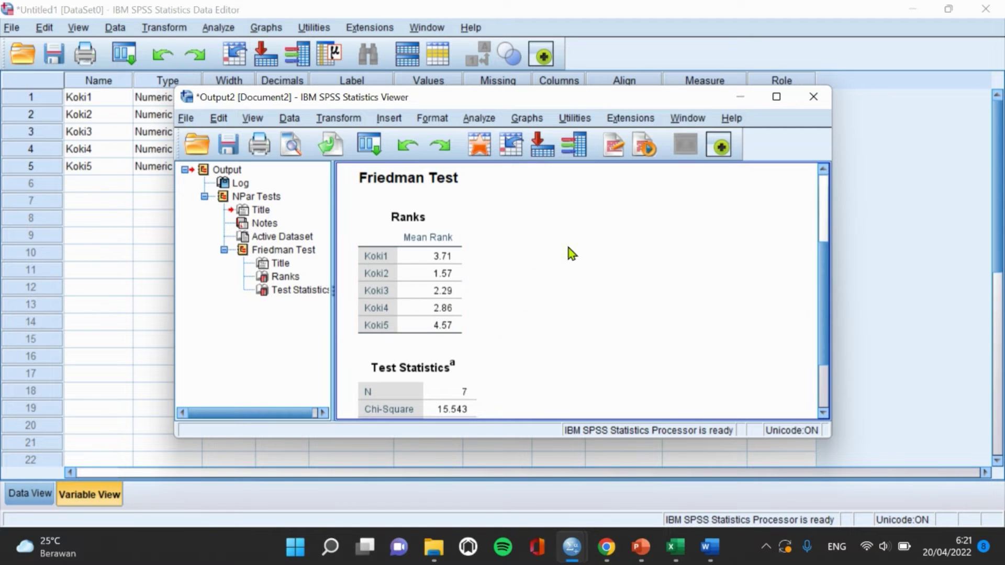
scroll(574, 262, down, 3)
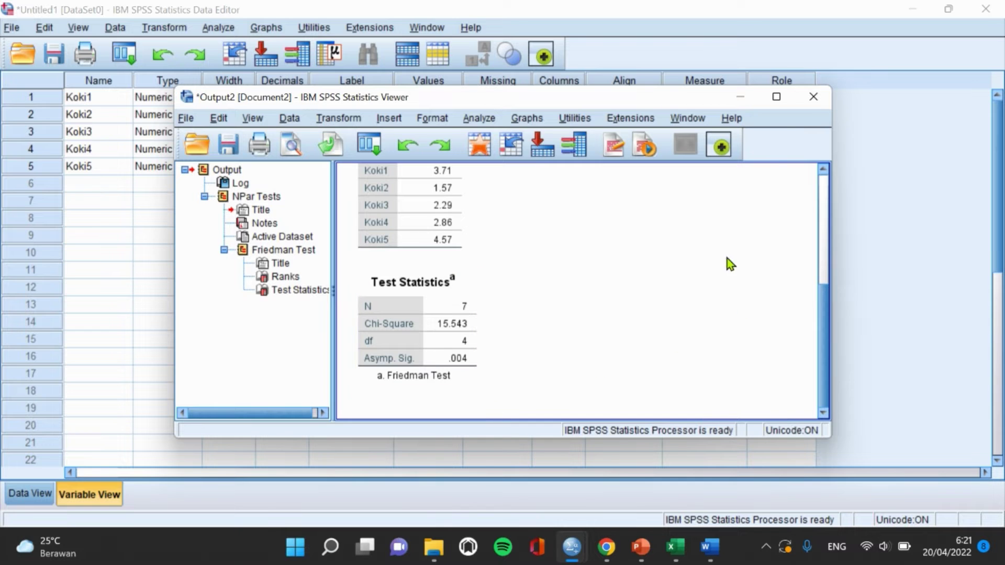
Switch to the Word document and examine the hypotheses, Friedman result tables, test criterion and conclusion.
click(709, 547)
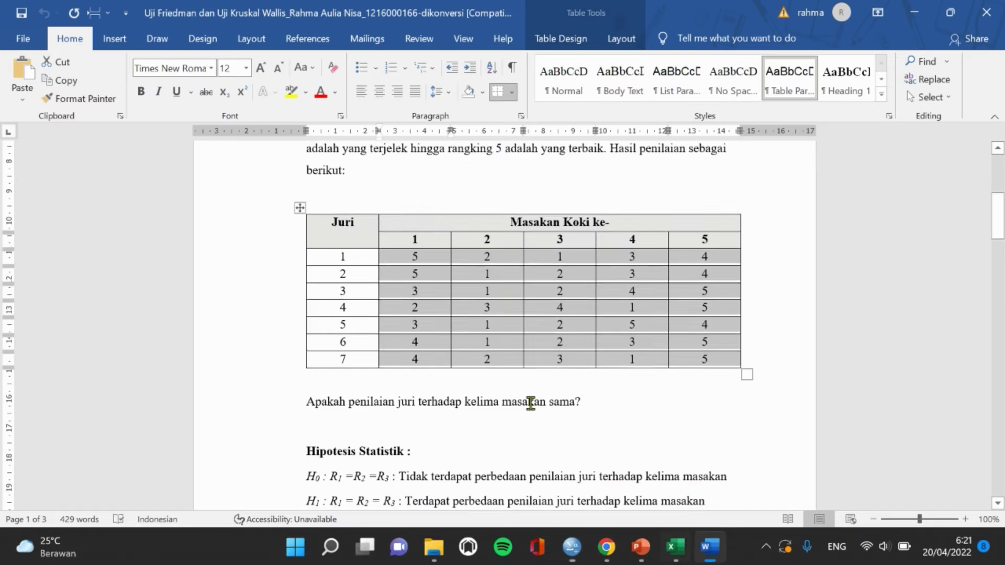
scroll(470, 371, down, 2)
scroll(470, 370, down, 3)
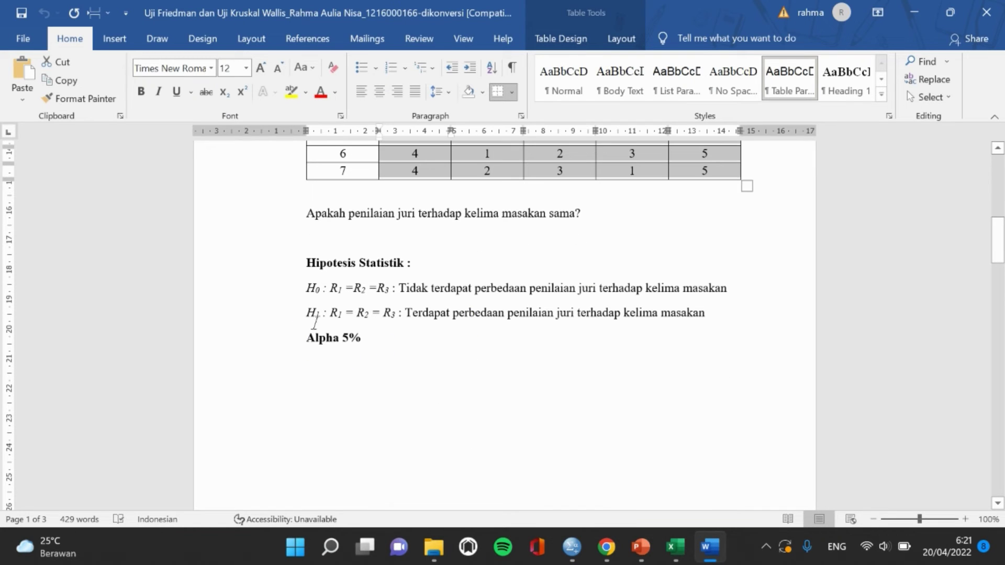
scroll(417, 375, down, 7)
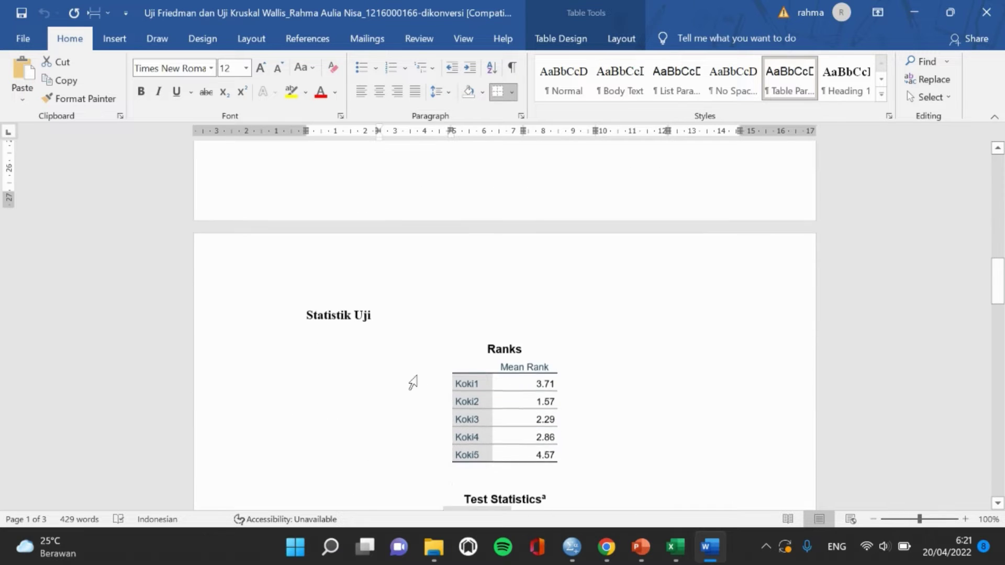
scroll(662, 368, down, 2)
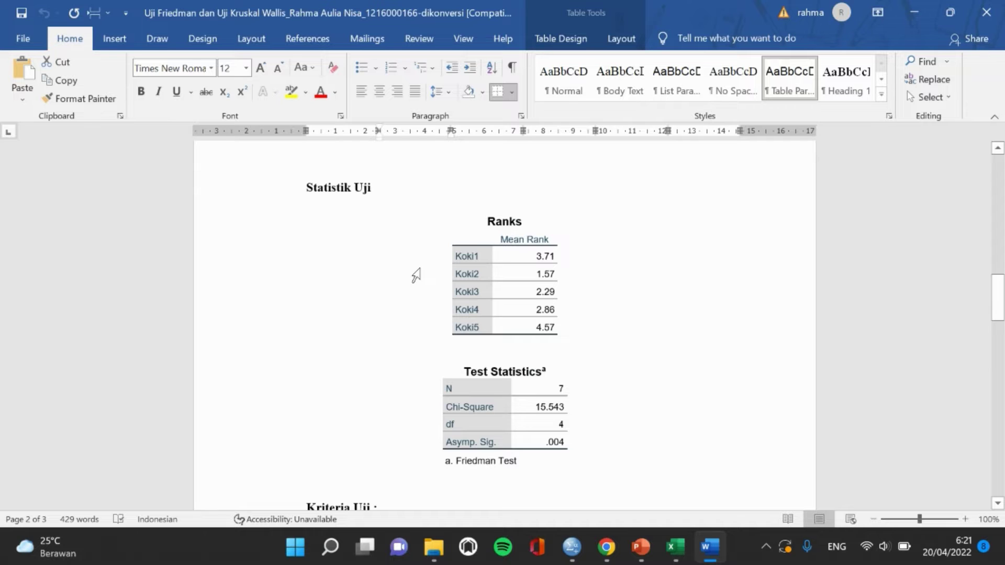
scroll(416, 274, down, 1)
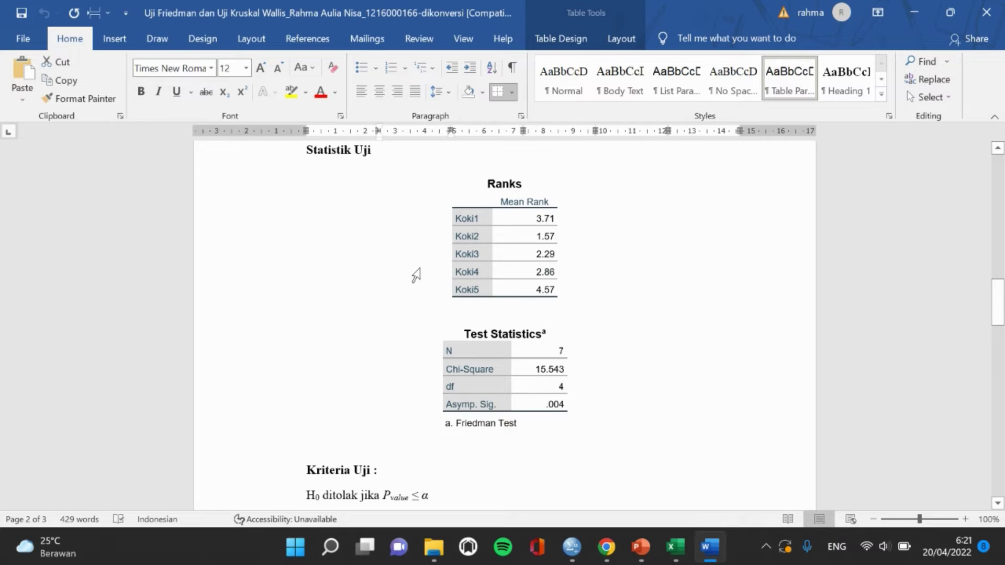
scroll(418, 270, down, 5)
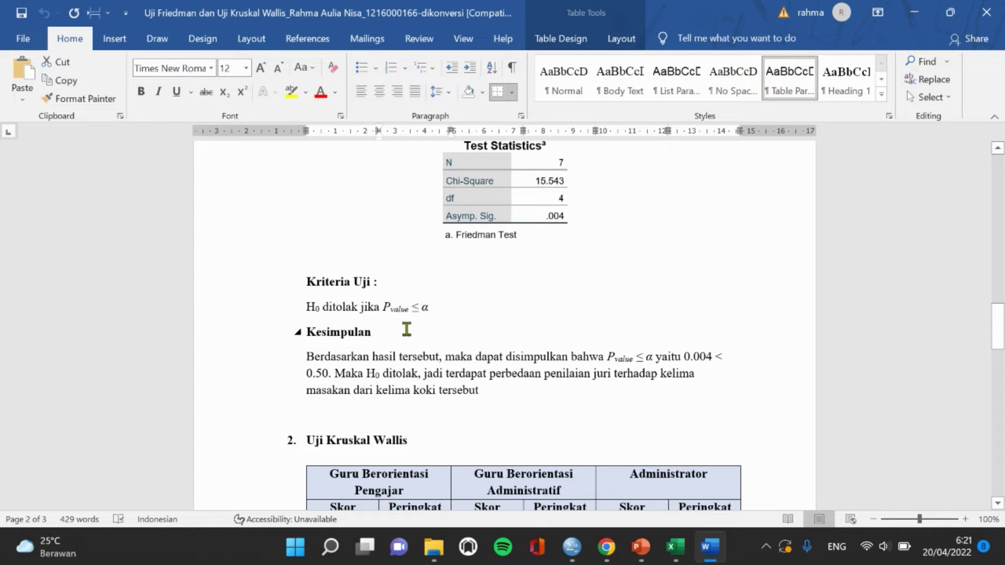
scroll(423, 380, up, 2)
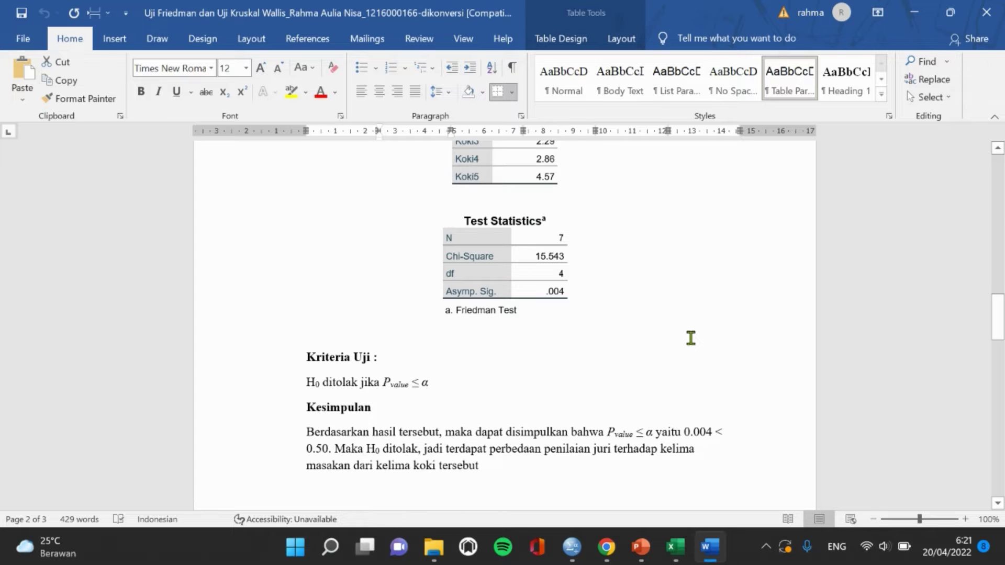
Read the Kruskal Wallis slides in PowerPoint, and examine the Kruskal Wallis data table and hypotheses in the Word document.
click(641, 547)
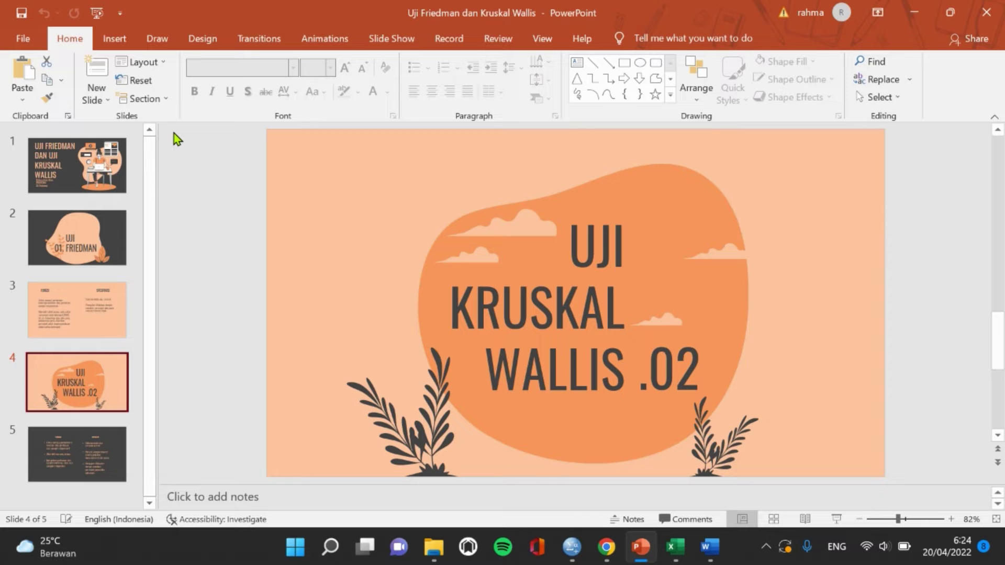
key(Down)
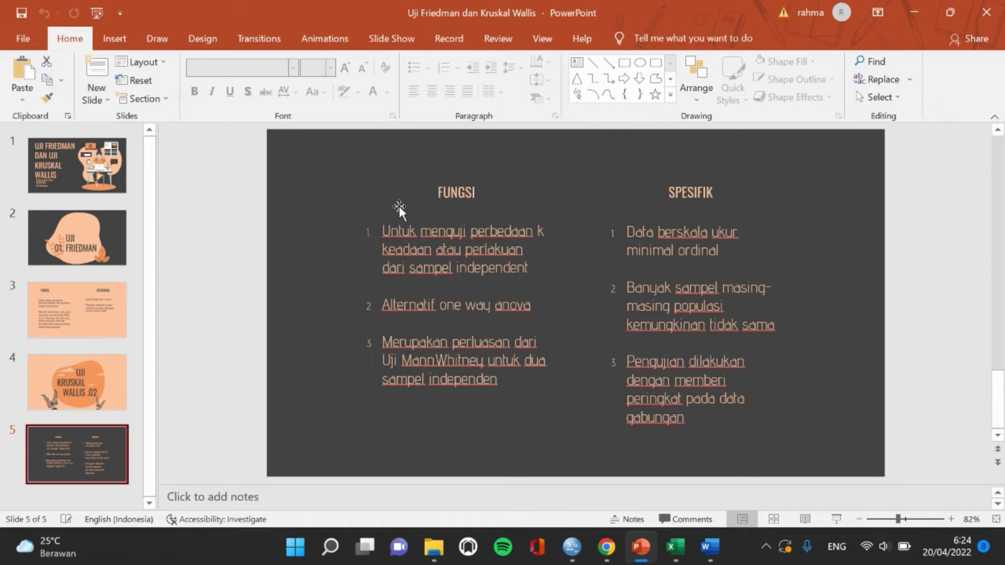
click(706, 556)
scroll(520, 310, down, 8)
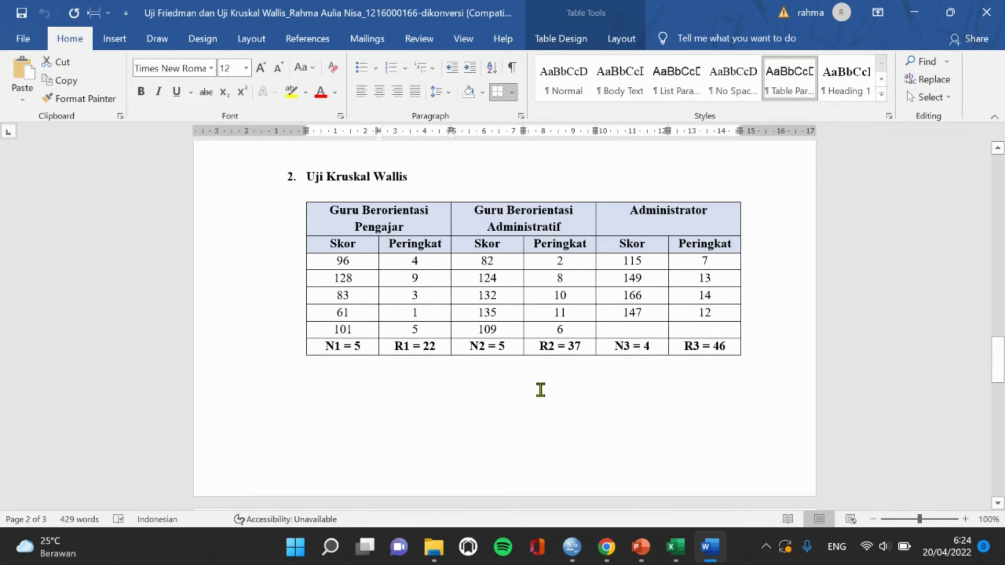
scroll(540, 390, down, 3)
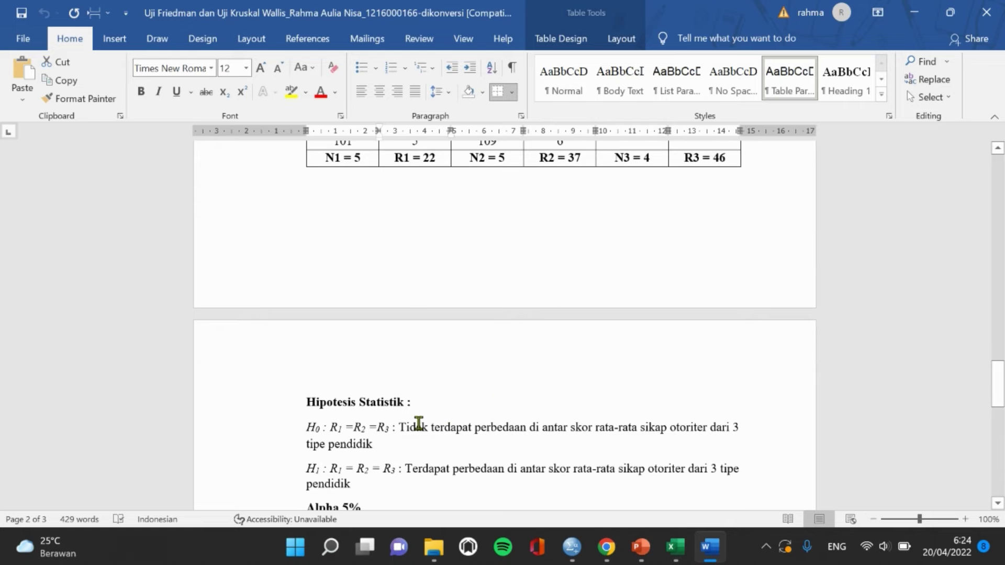
scroll(418, 423, down, 1)
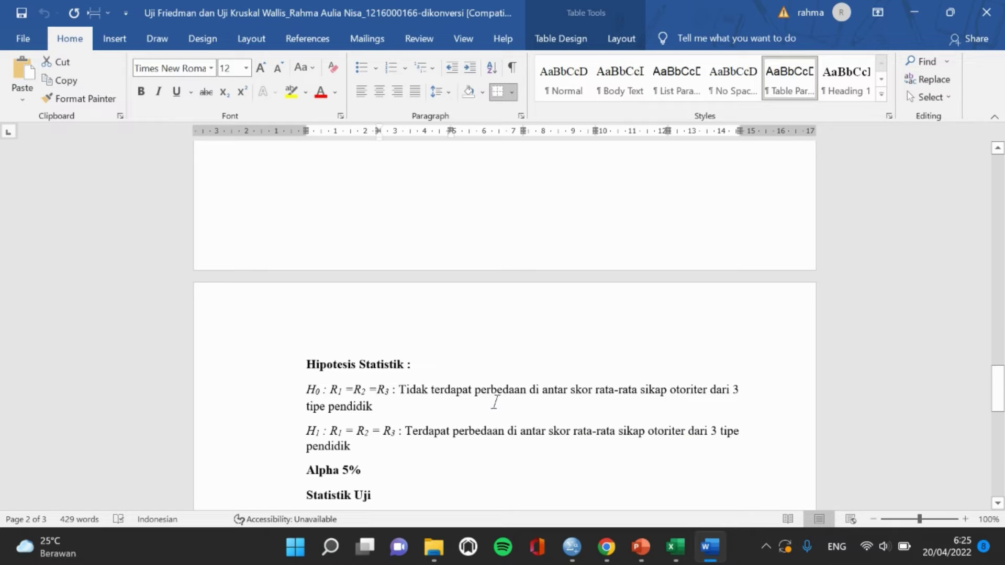
scroll(501, 335, up, 5)
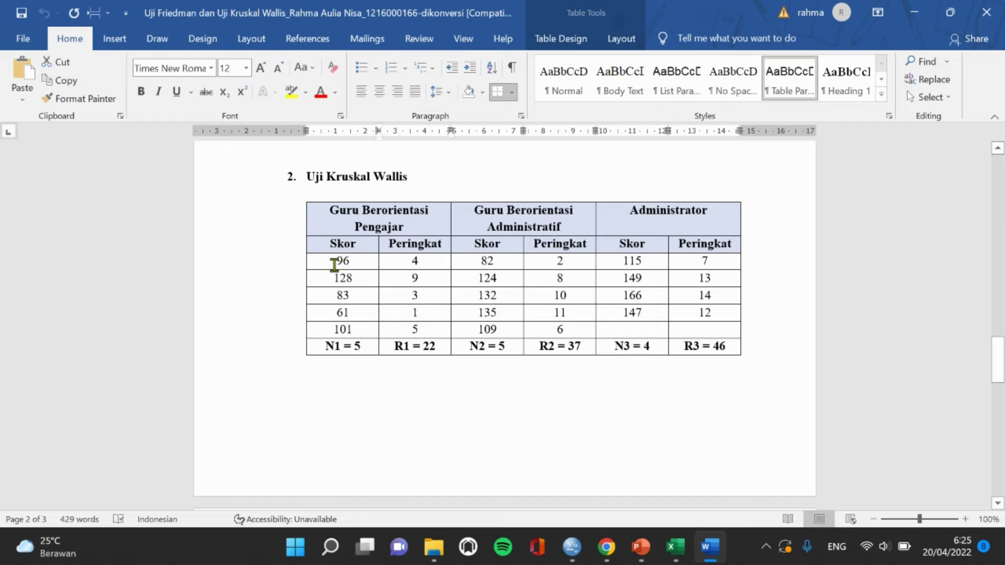
Copy the five rows of scores and ranks from the Word table into the Excel sheet from A1, matching destination formatting.
drag(348, 264, 697, 327)
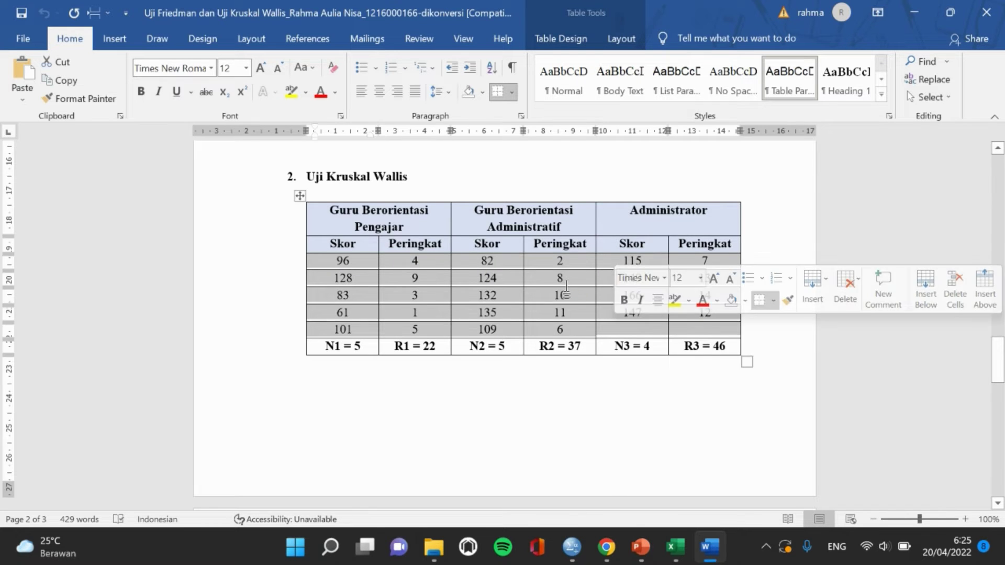
right_click(539, 291)
click(574, 316)
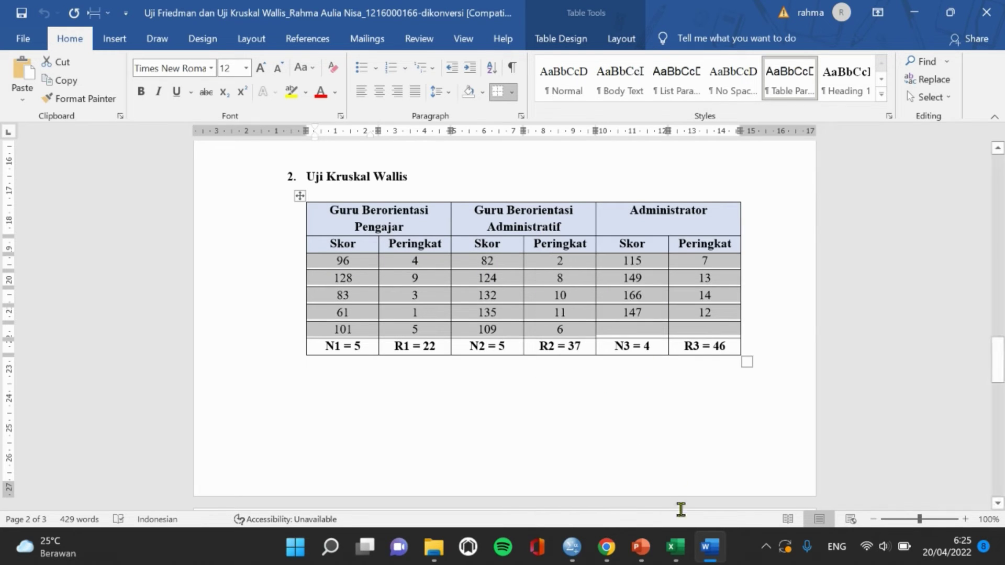
click(675, 546)
right_click(62, 207)
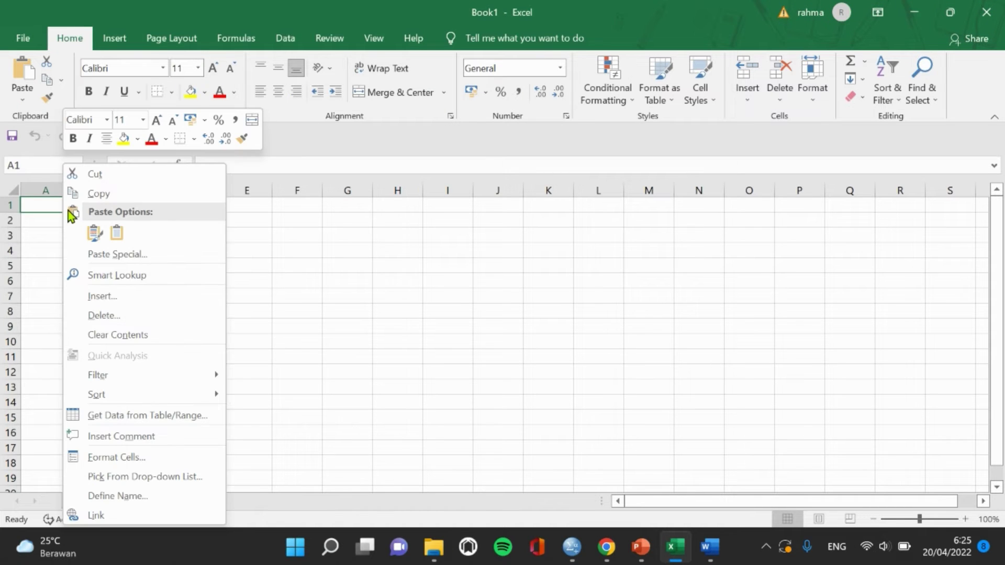
click(117, 234)
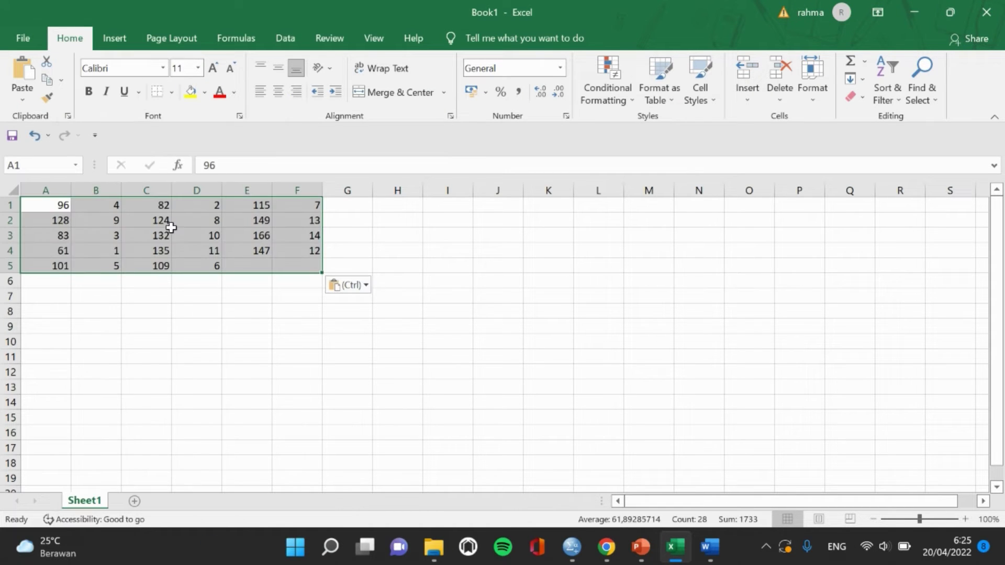
Replace the ranks with group codes: 1 in B1:B5, 2 in D1:D5 and 3 in F1:F4.
click(114, 207)
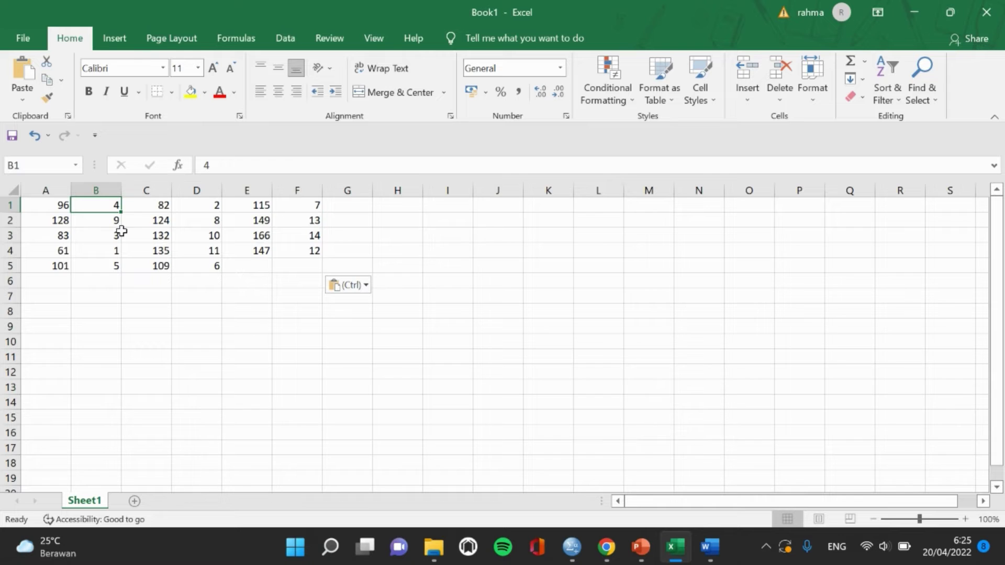
text(1)
drag(121, 211, 118, 270)
click(213, 209)
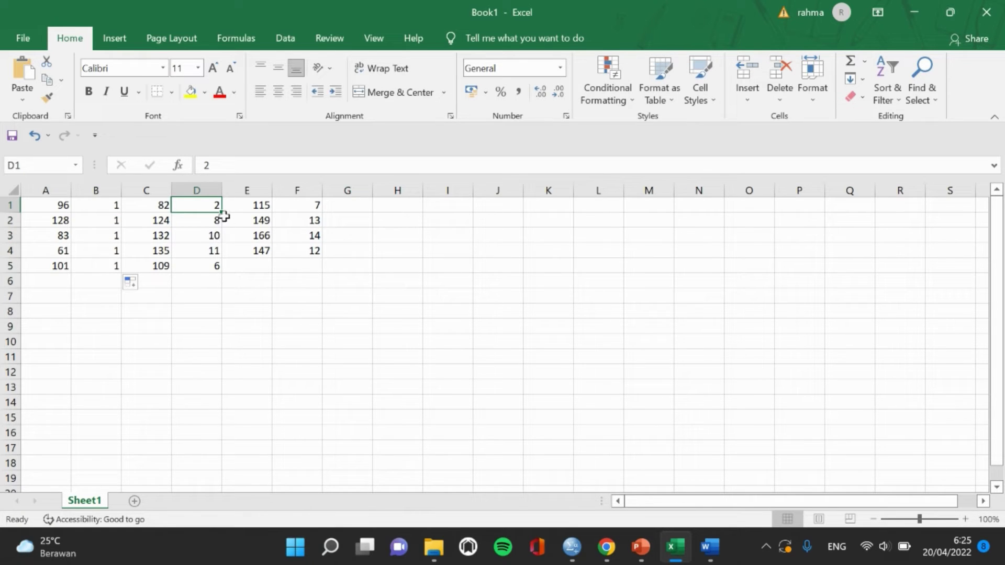
drag(221, 212, 222, 272)
click(305, 207)
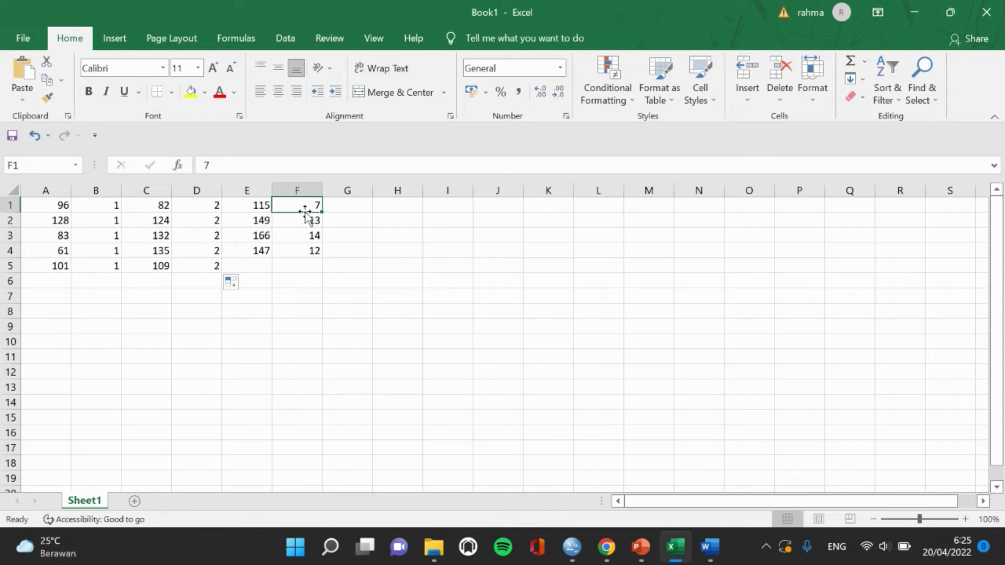
text(3)
drag(321, 214, 321, 252)
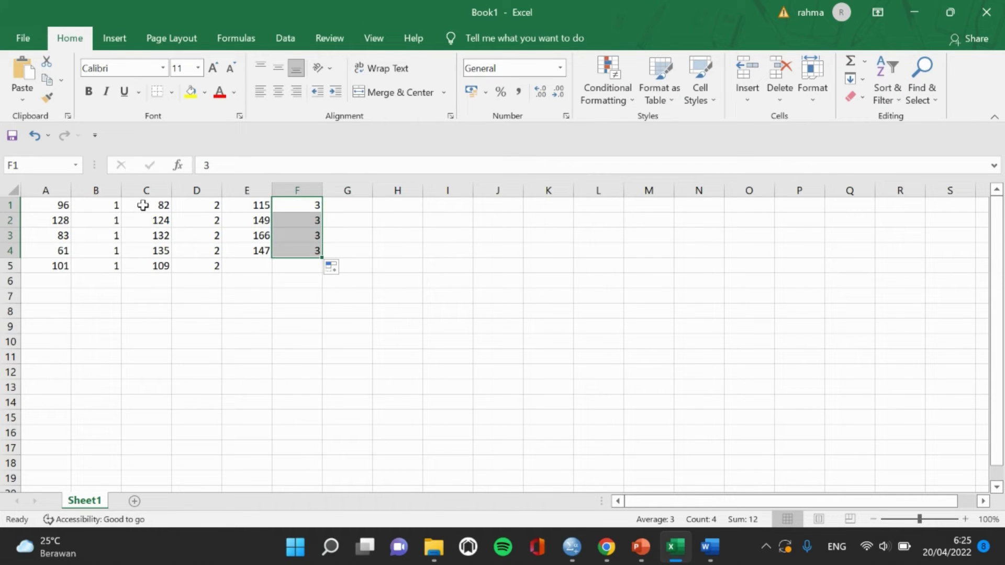
Stack the groups in columns A and B by moving C1:D5 to A6 and E1:F4 to A11.
drag(142, 205, 206, 266)
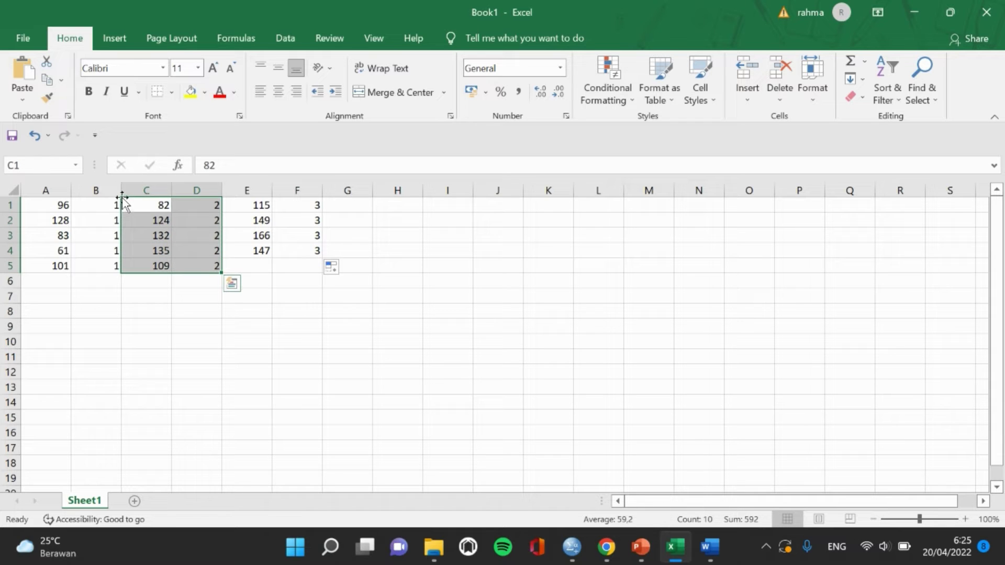
drag(122, 204, 61, 287)
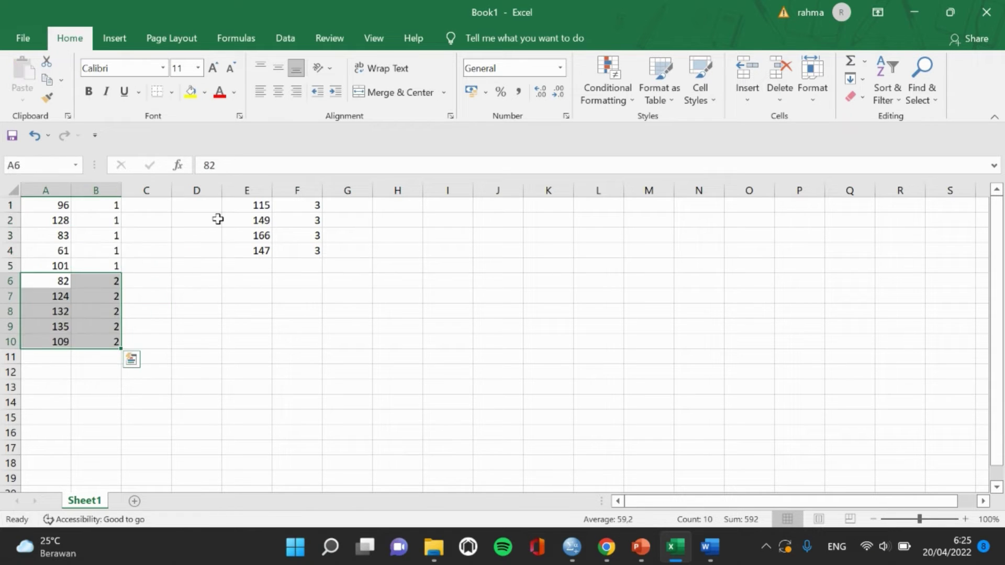
drag(247, 204, 306, 250)
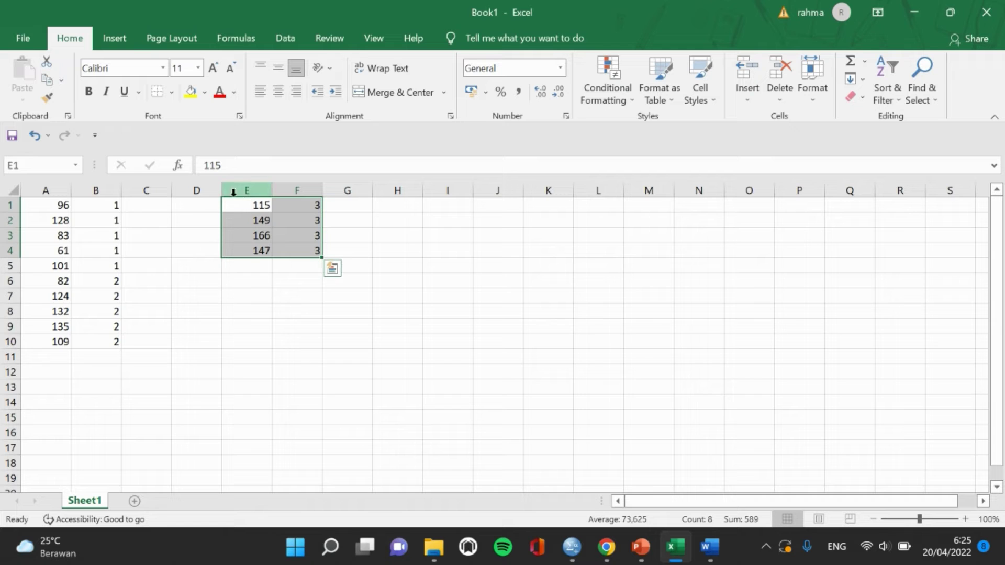
click(228, 204)
drag(229, 204, 110, 406)
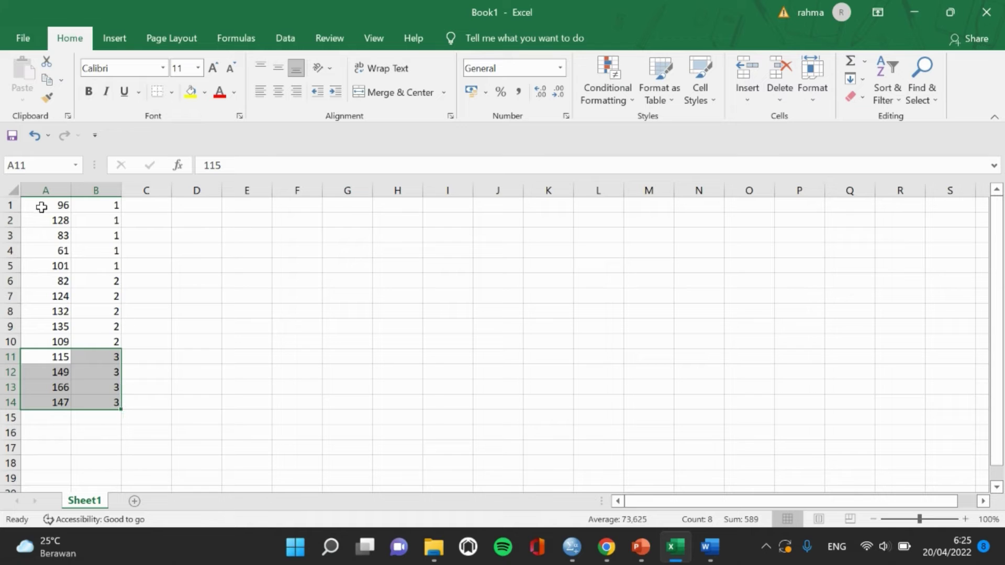
Copy A1:B14 from Excel and paste it into the first cell of the empty SPSS data set.
drag(40, 204, 87, 386)
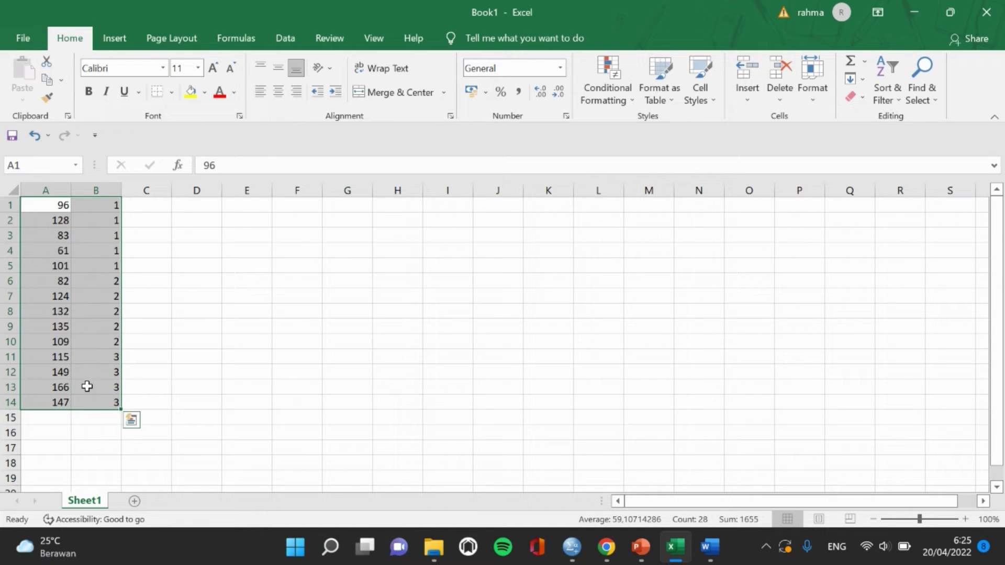
right_click(86, 257)
click(151, 202)
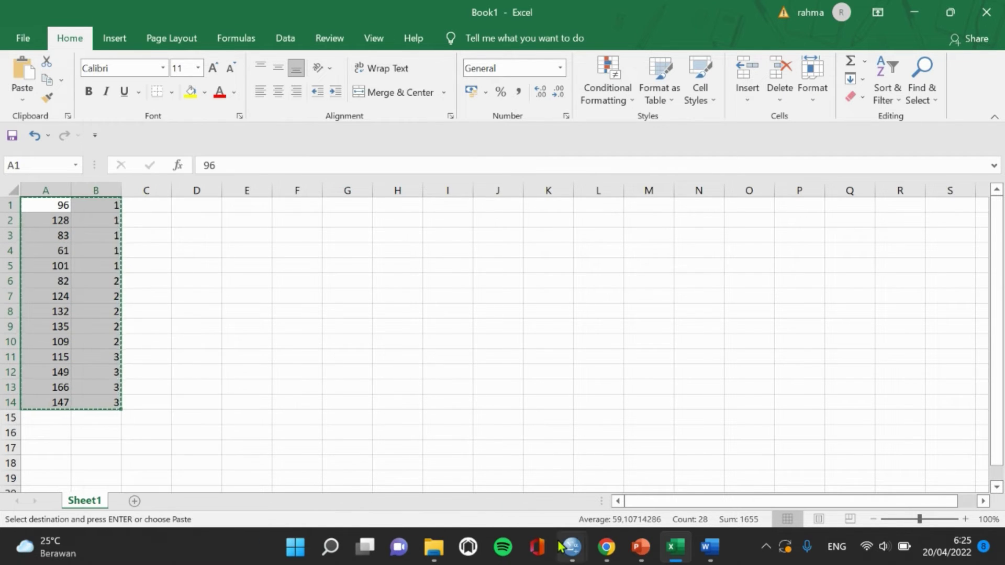
mouse_move(572, 546)
click(473, 476)
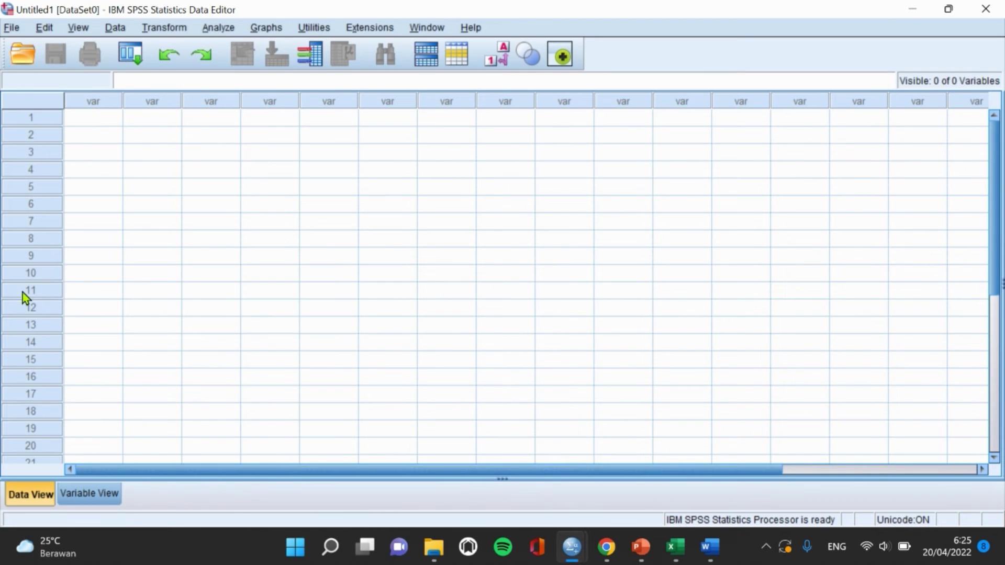
right_click(82, 123)
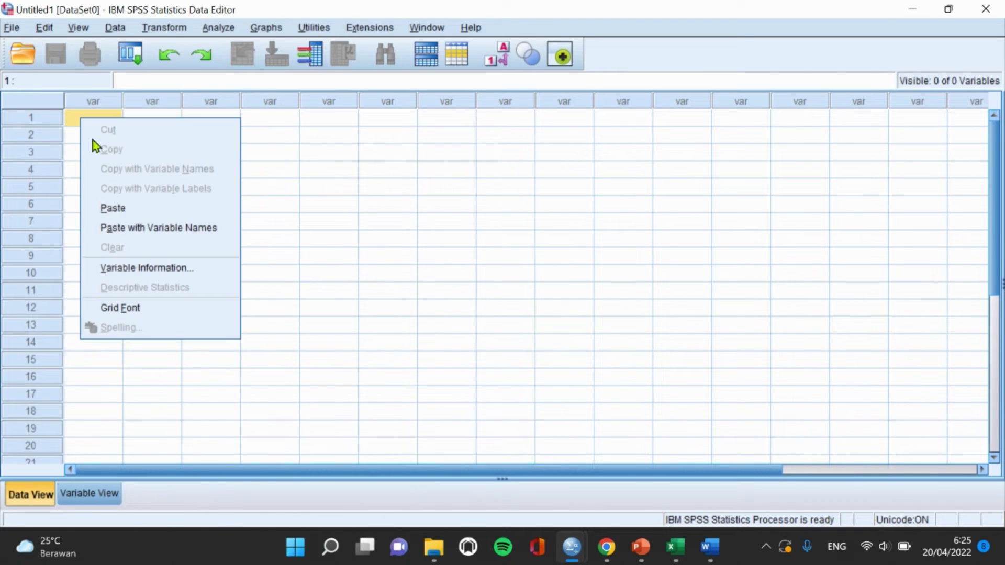
click(112, 208)
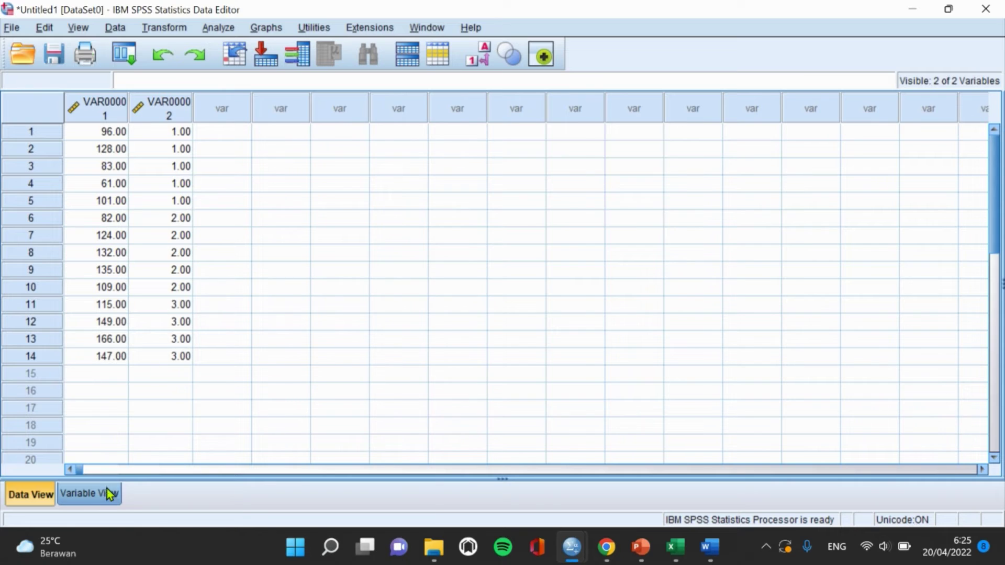
Rename the two pasted variables as Skor and Tipe.
click(108, 495)
click(124, 99)
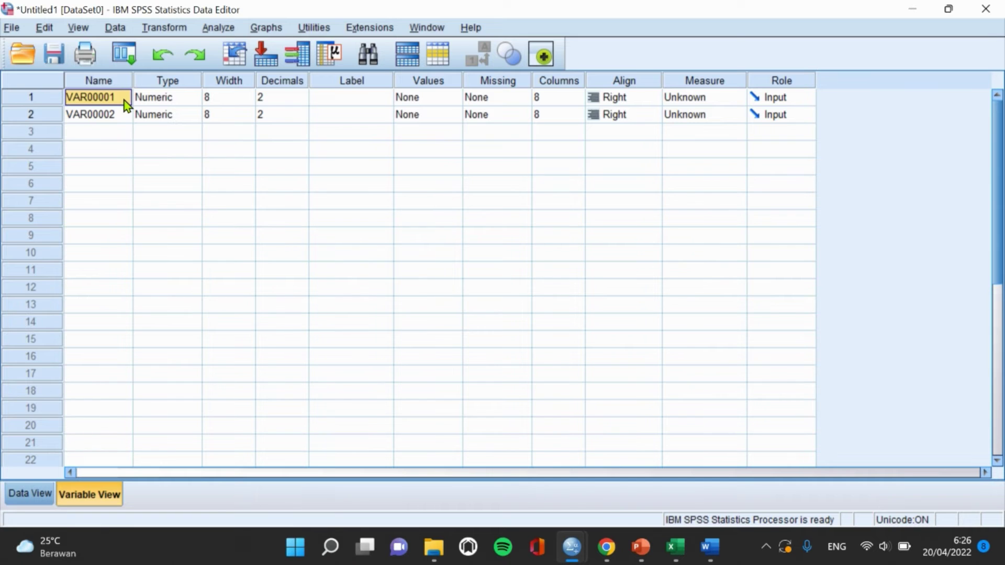
key(BackSpace)
text(K)
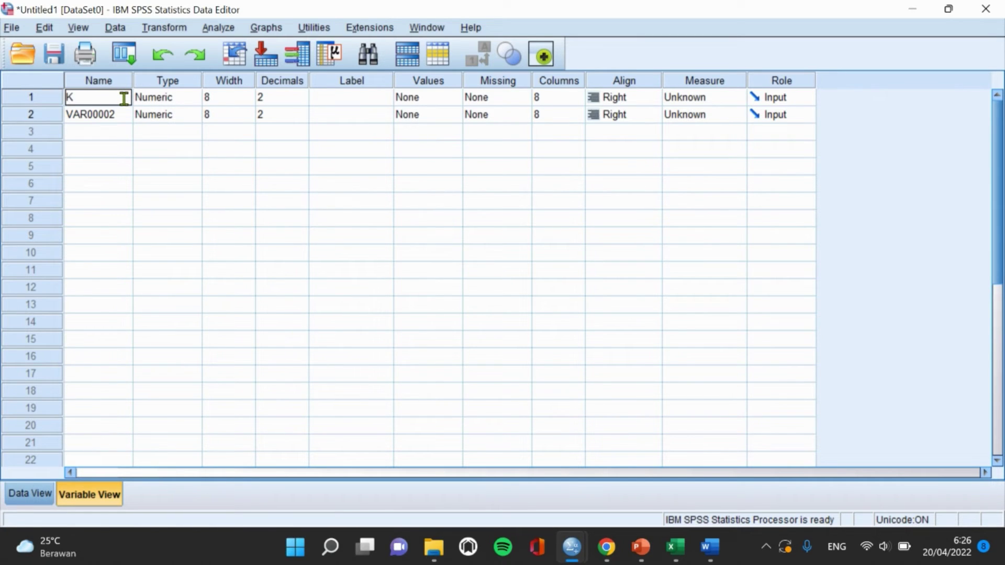
key(BackSpace)
text(Skor)
key(Return)
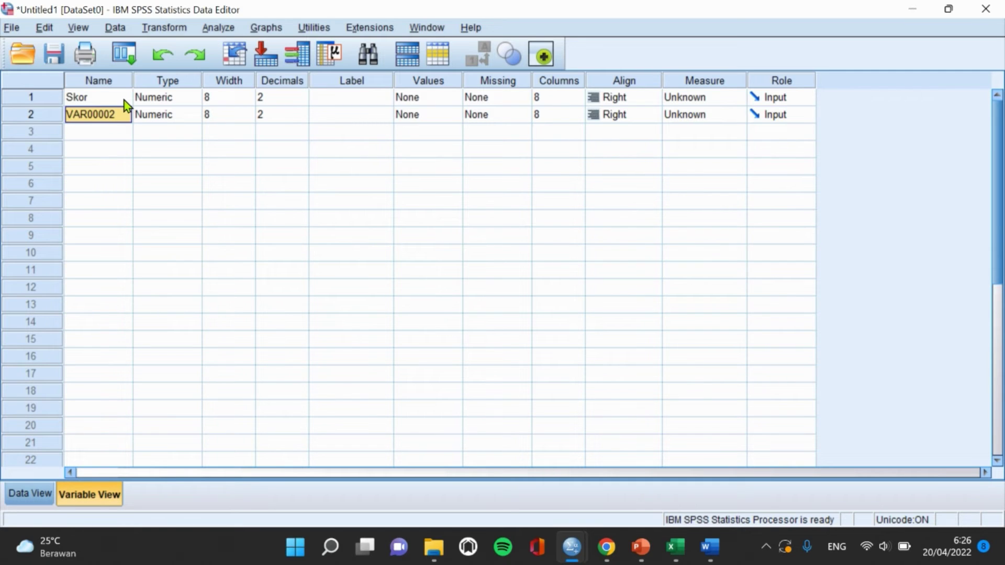
text(Tipe)
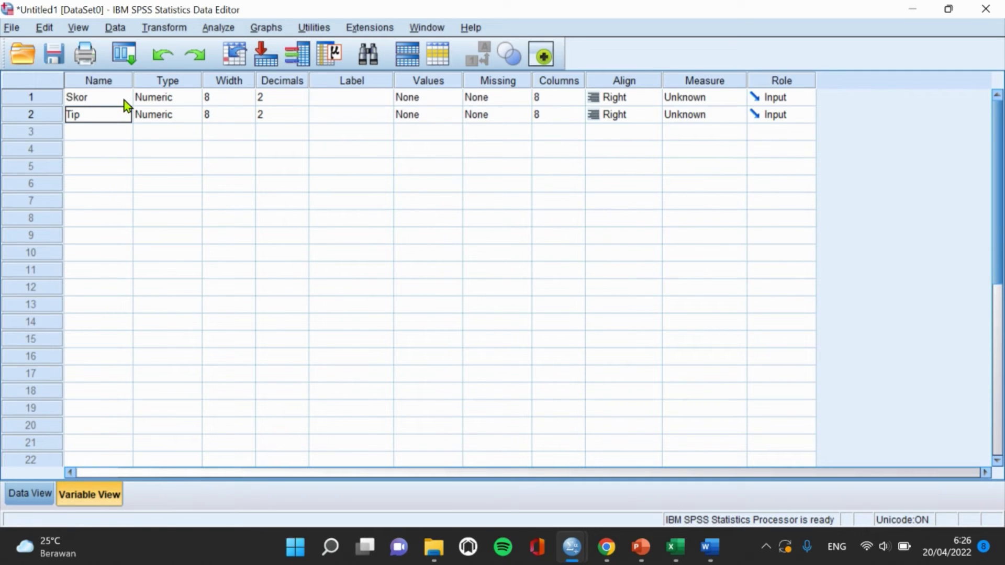
Set the decimals of both Skor and Tipe to 0.
click(304, 104)
double_click(302, 102)
click(306, 118)
click(302, 118)
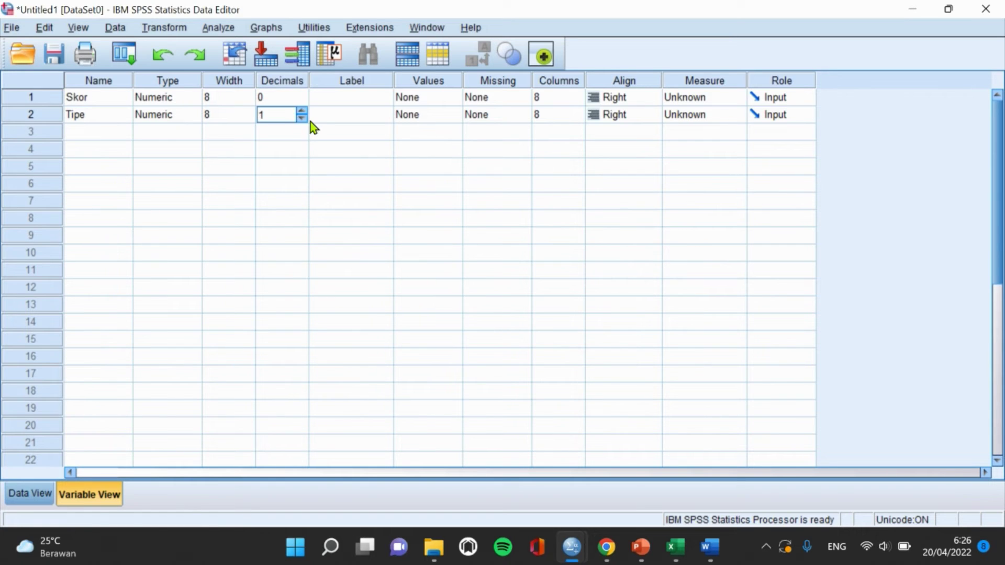
click(302, 118)
Label the Skor variable "Skor Rata-rata Sikap Otoriter dari 3 Tipe Pendidik".
click(368, 97)
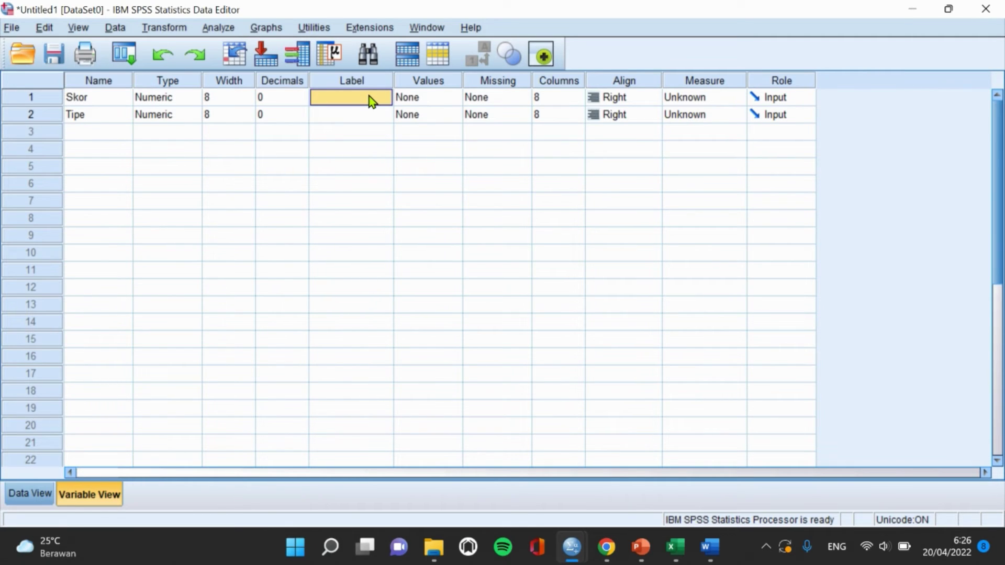
click(369, 96)
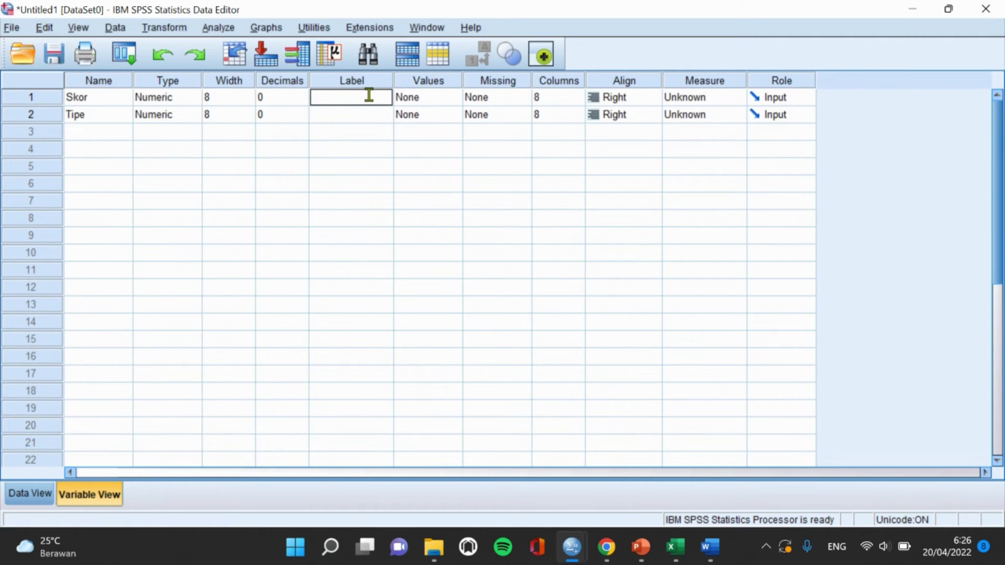
text(Skor Rta)
text(-)
key(BackSpace)
key(BackSpace)
text(ata)
text(-rata)
text( Sikap Otor)
text(iter)
text( dari 3)
text( Tipe)
text( P)
text(endidik)
Label the Tipe variable "Tipe Pengajar".
click(376, 115)
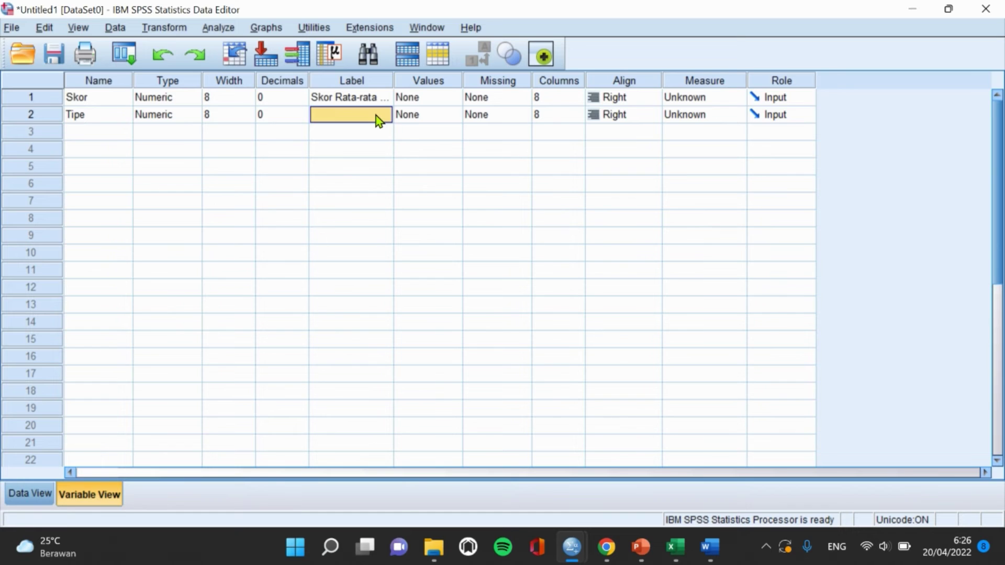
text(Ti)
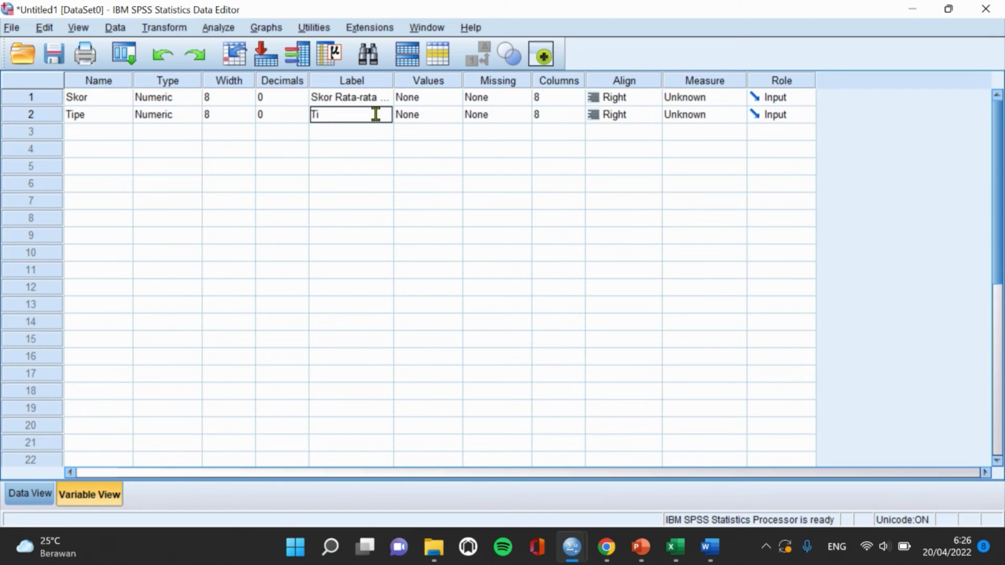
text(pe Pengajar)
Add a value label to the Tipe variable that defines 1 as "Guru Berorientasi Pengajar".
click(444, 114)
click(454, 116)
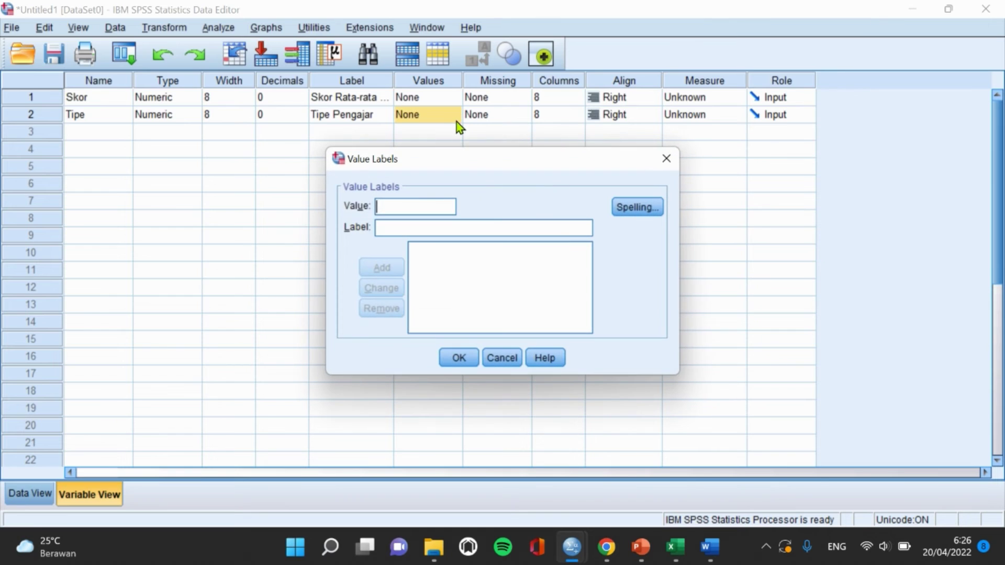
text(1)
click(413, 224)
text(g)
key(BackSpace)
text(Gur)
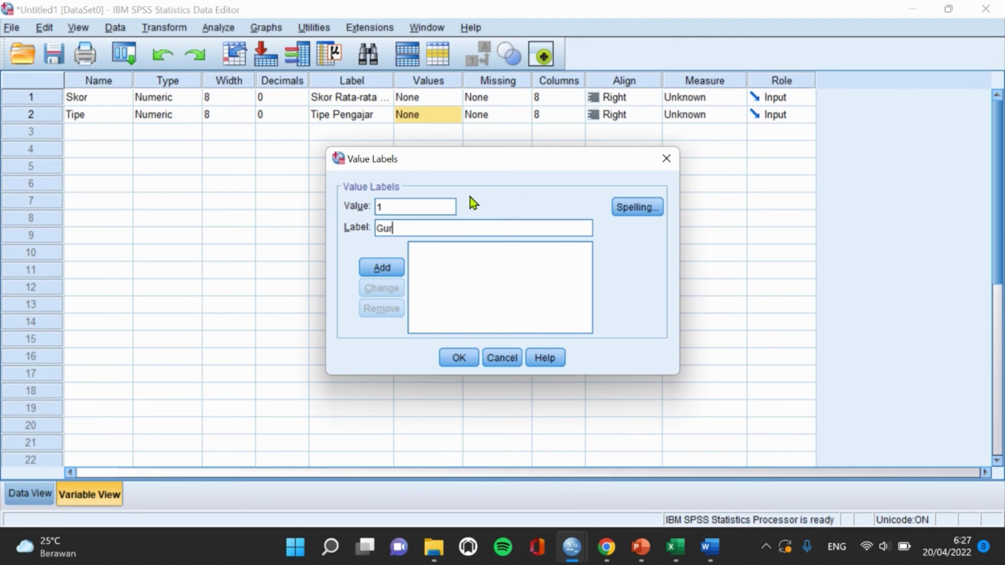
text(u Berorientasi Penga)
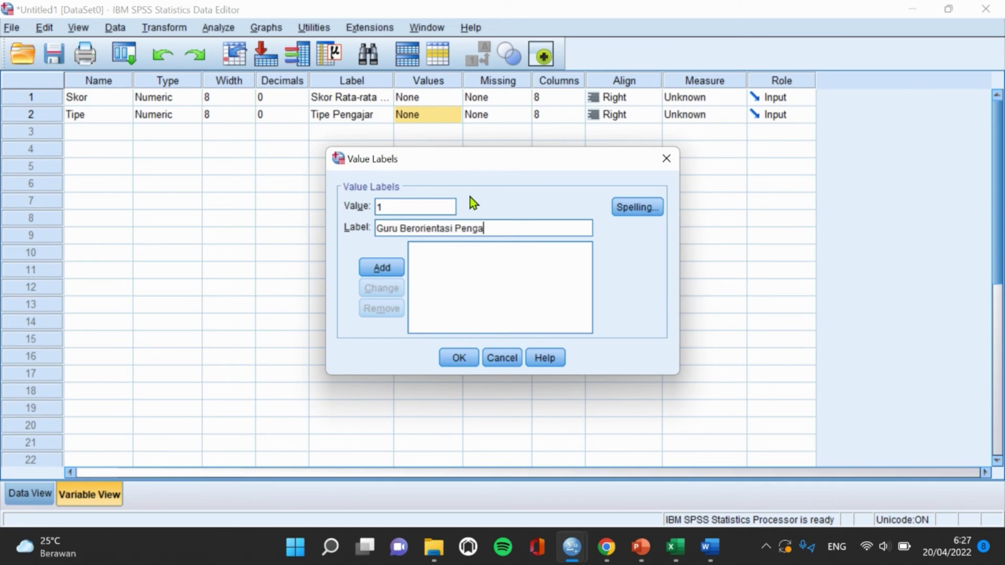
text(jar)
click(392, 273)
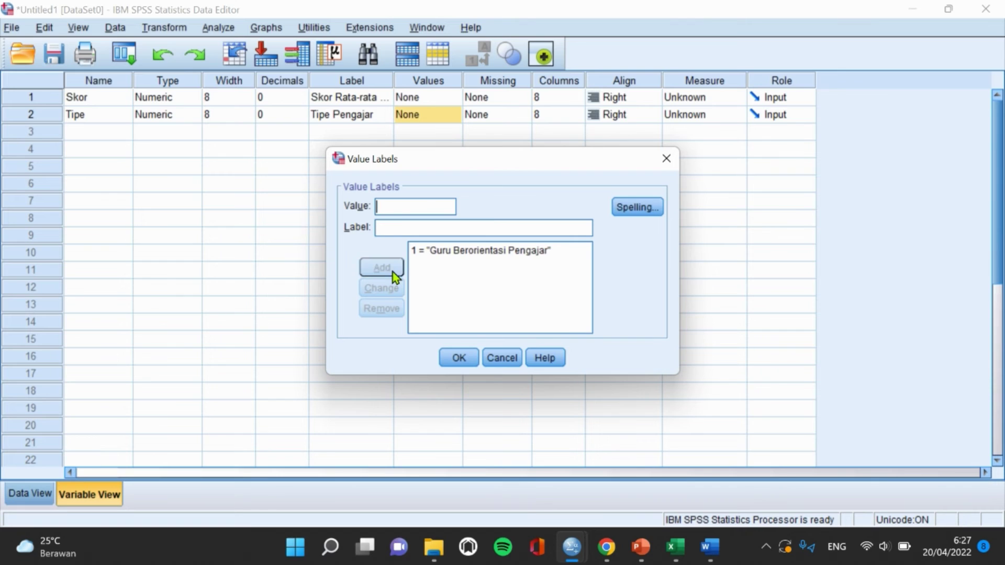
Add a second Tipe value label that defines 2 as "Guru Berorientasi Administratif".
text(2)
click(392, 227)
text(Guru)
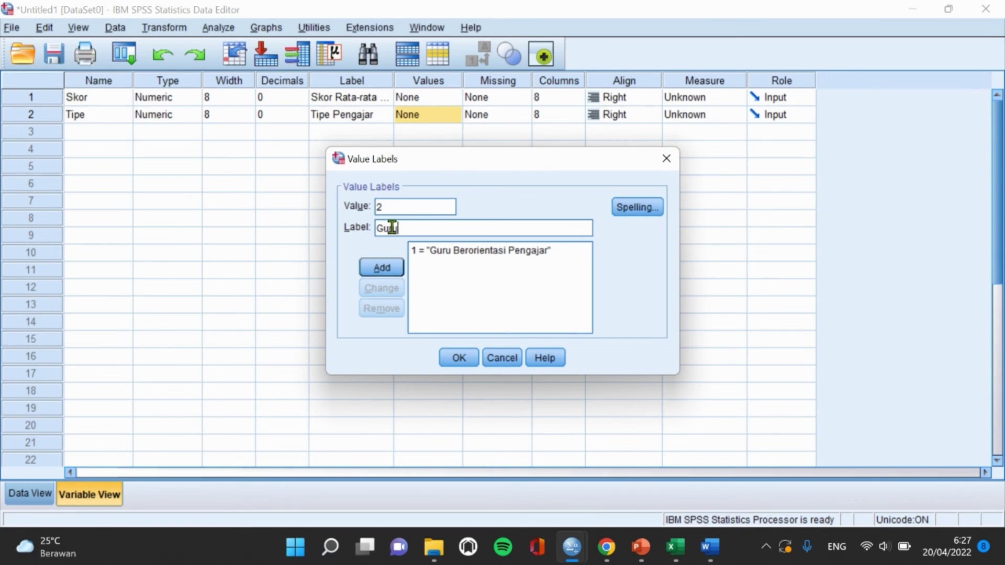
text( Berorientasi Administr)
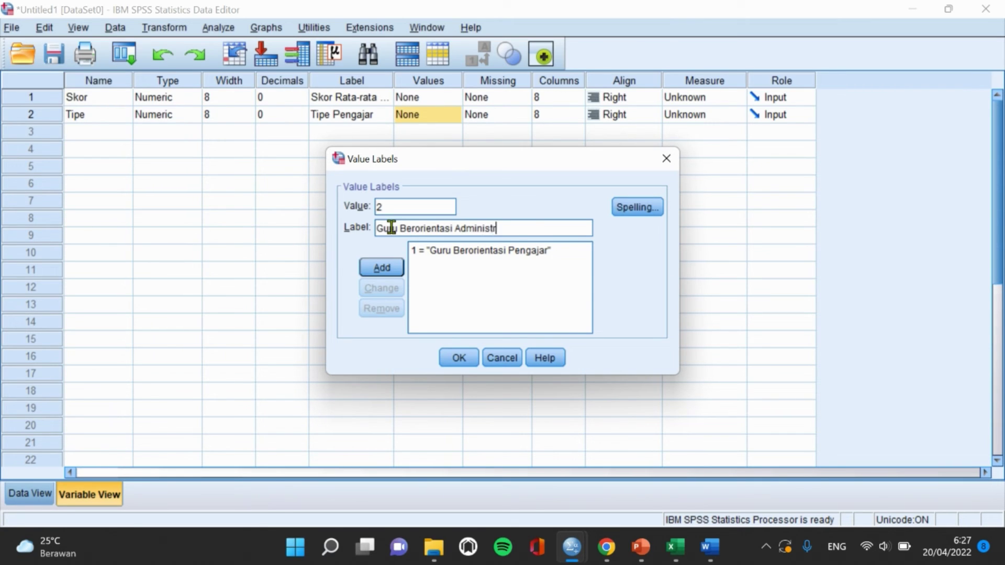
text(atif)
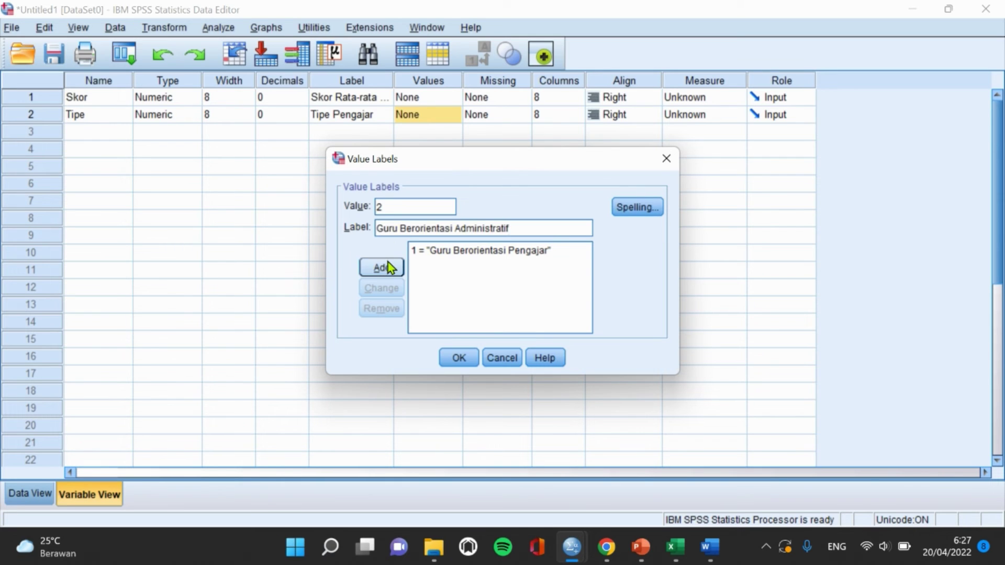
click(388, 267)
click(388, 268)
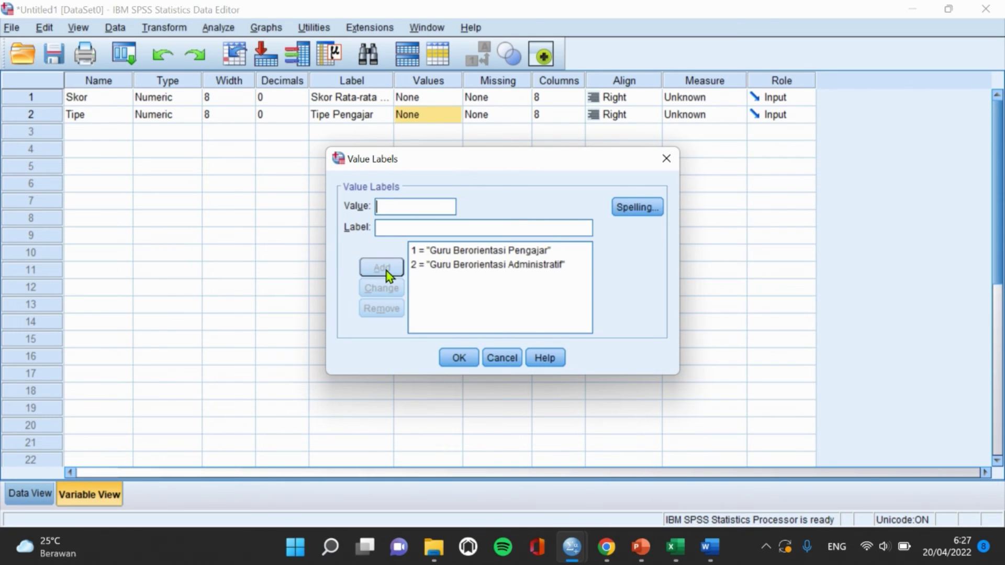
Add a third Tipe value label that defines 3 as "Administrator" and accept the value labels.
text(3)
click(398, 223)
text(Administrator)
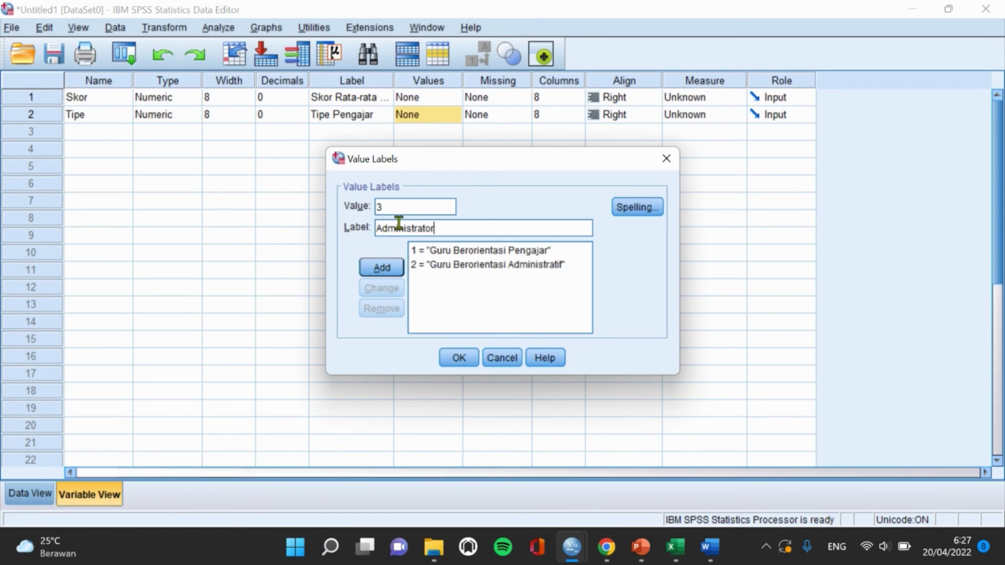
click(387, 266)
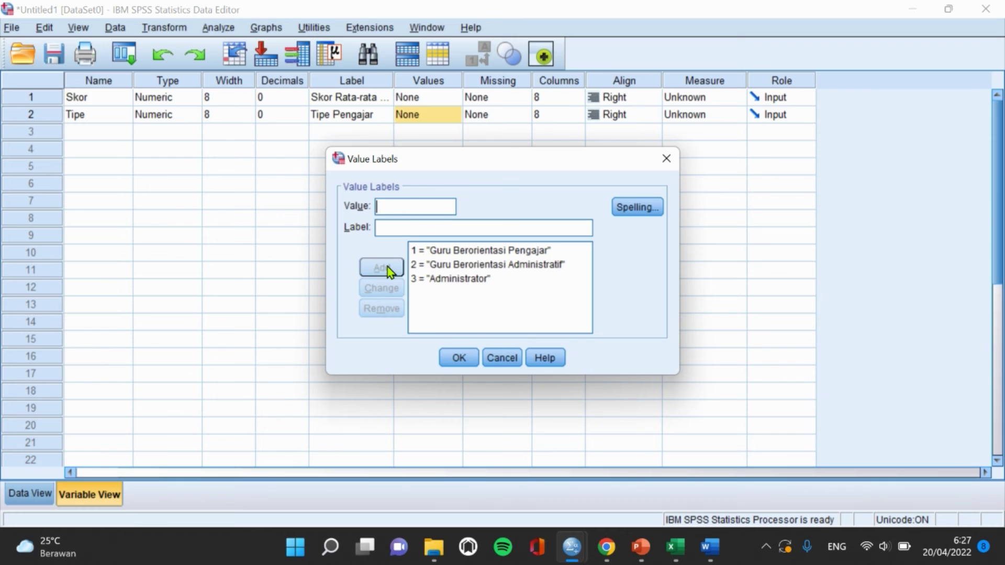
click(458, 359)
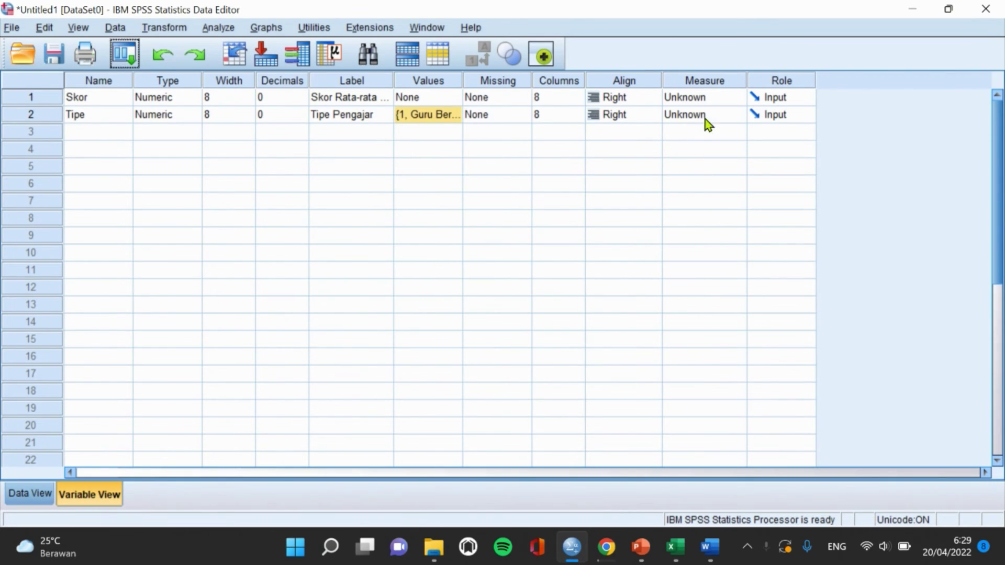
Set the measurement level of Skor to Scale and of Tipe to Nominal.
click(721, 103)
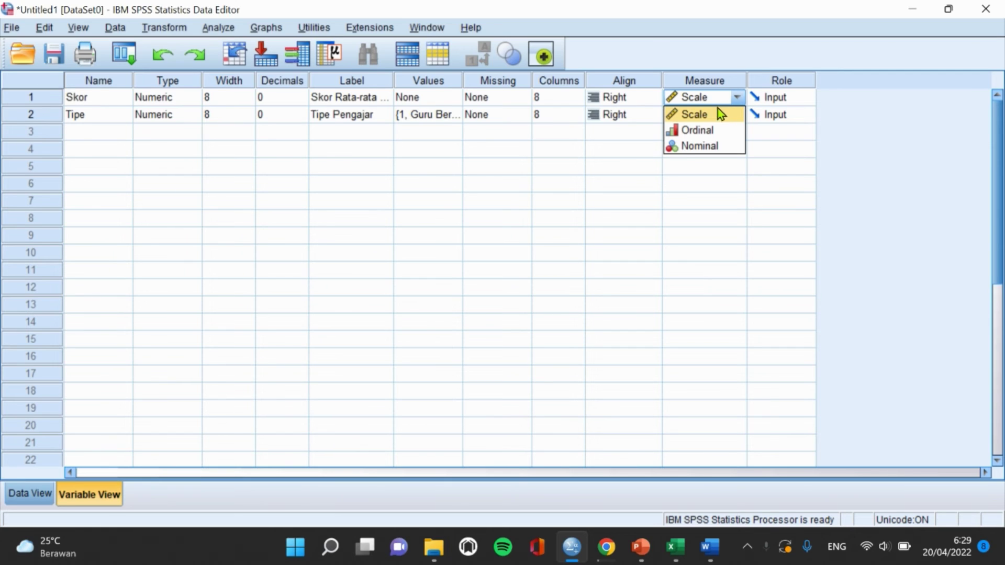
click(710, 114)
click(712, 113)
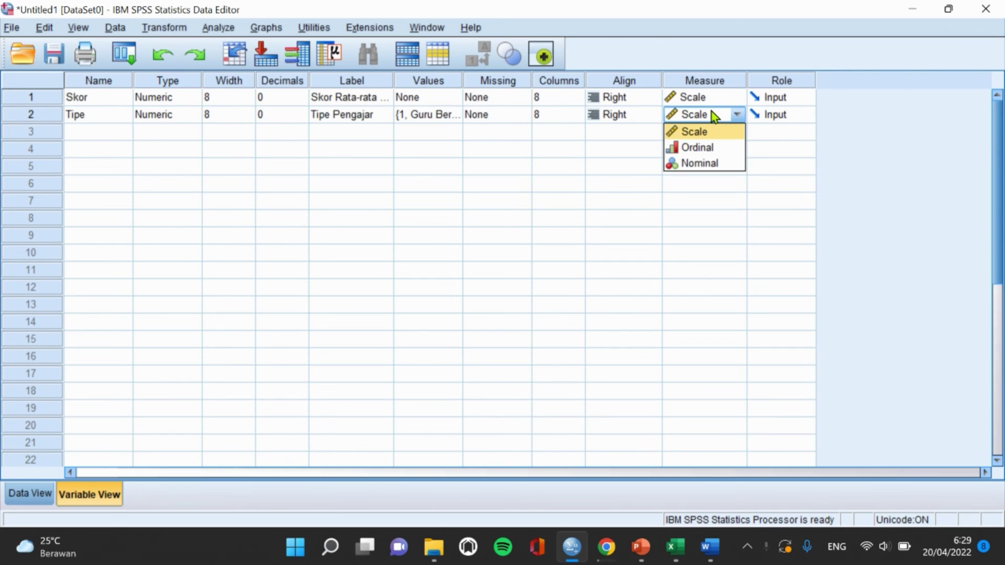
click(710, 164)
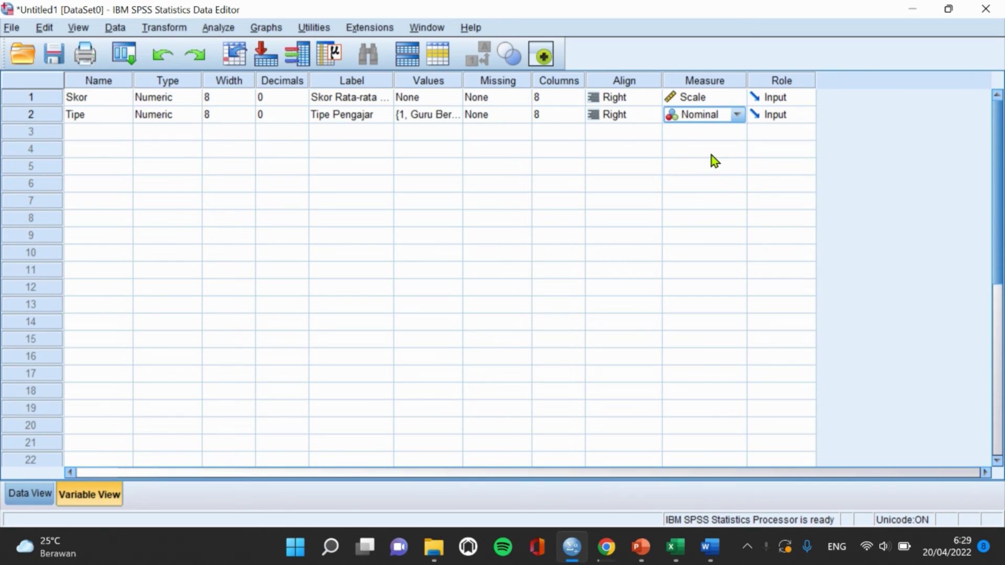
Set up a legacy nonparametric test for K independent samples with Skor as the test variable and Tipe as the grouping variable.
click(214, 29)
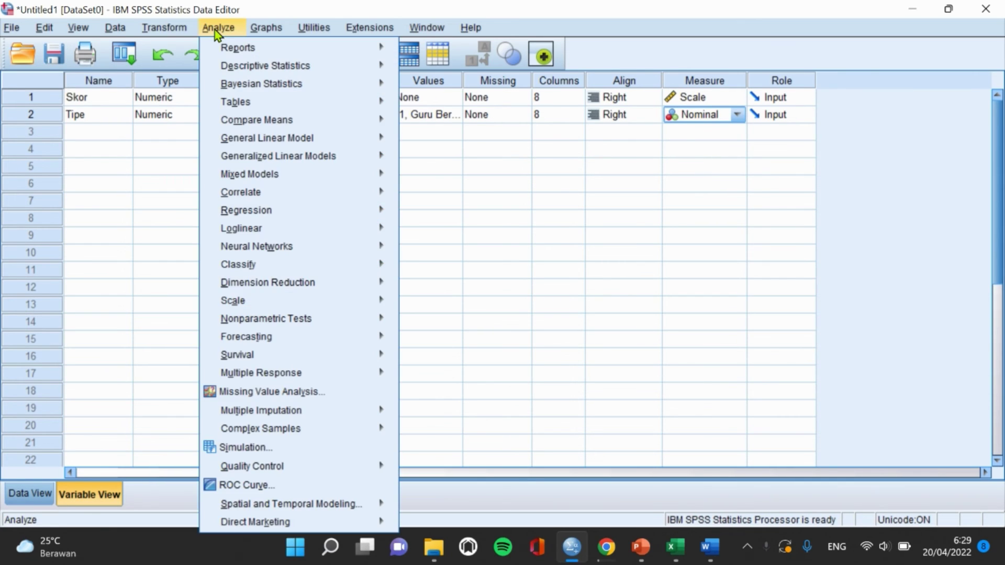
mouse_move(256, 319)
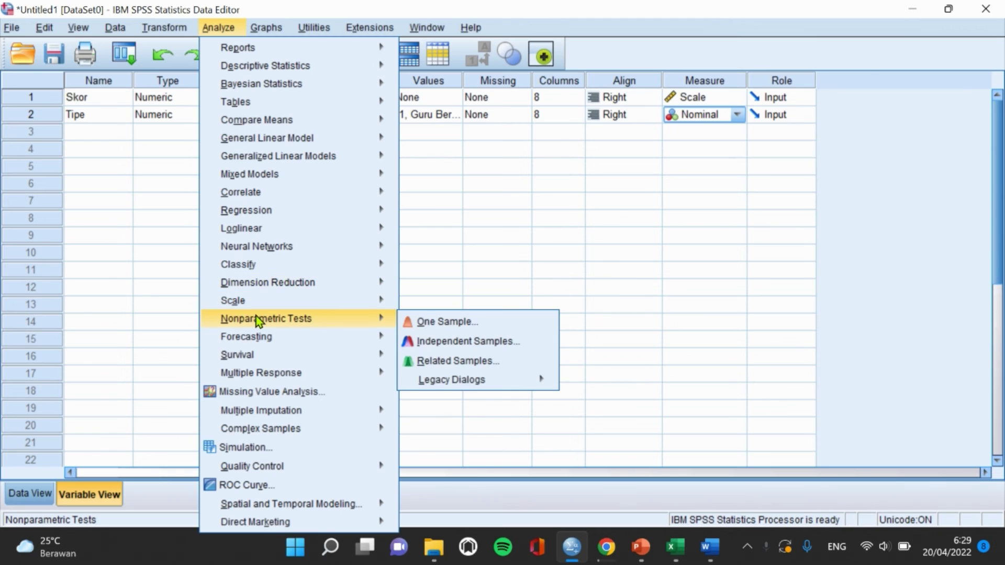
mouse_move(450, 379)
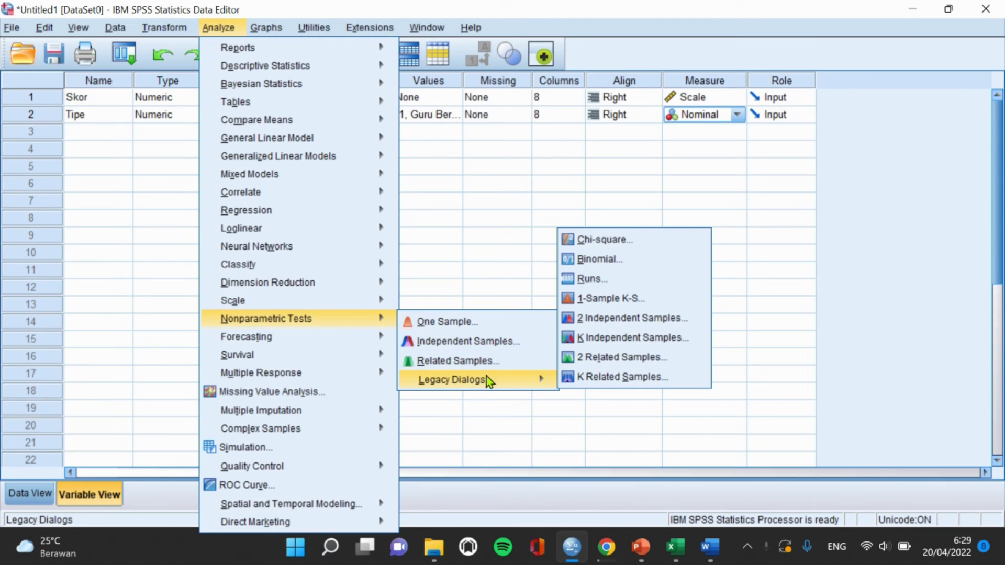
click(595, 339)
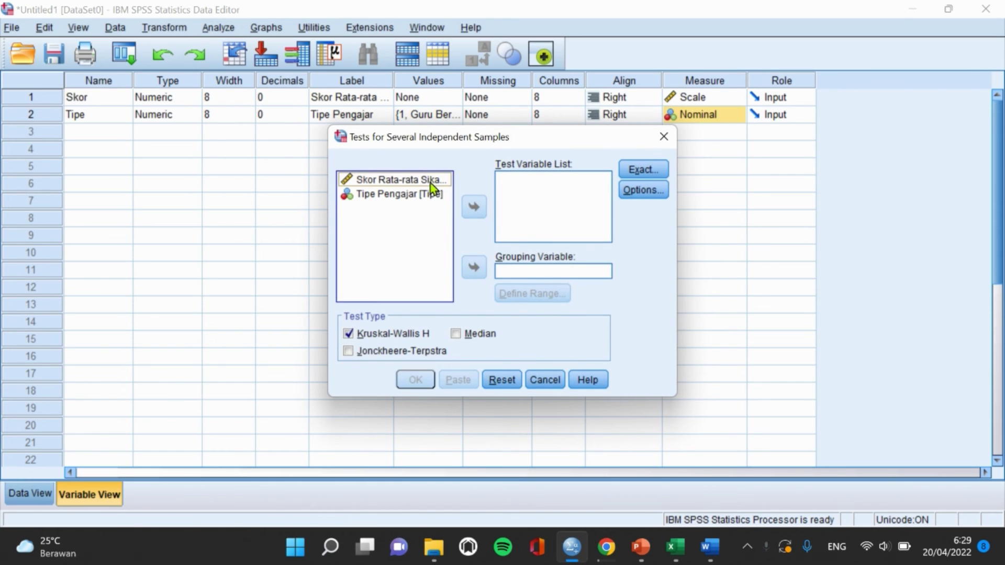
click(431, 183)
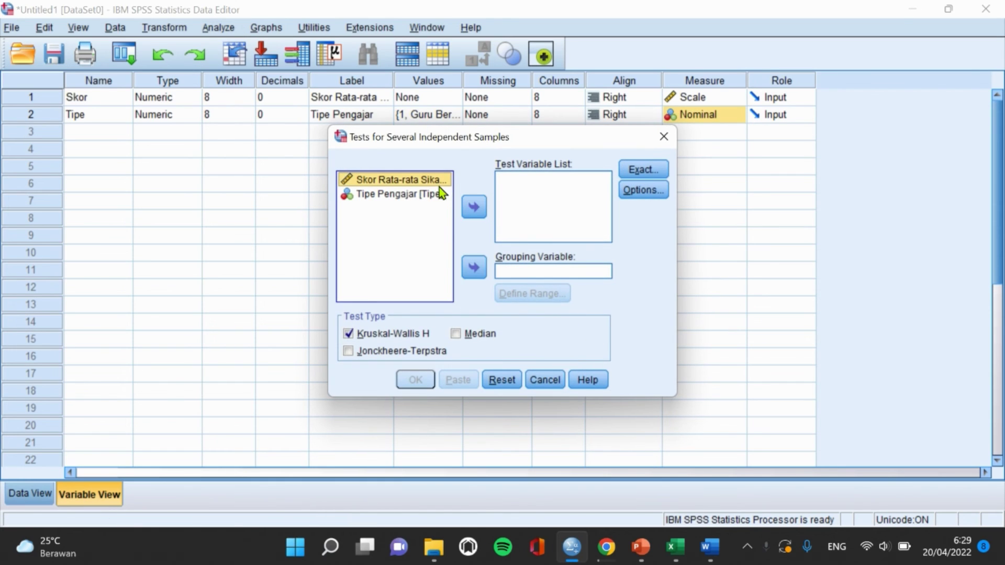
click(471, 208)
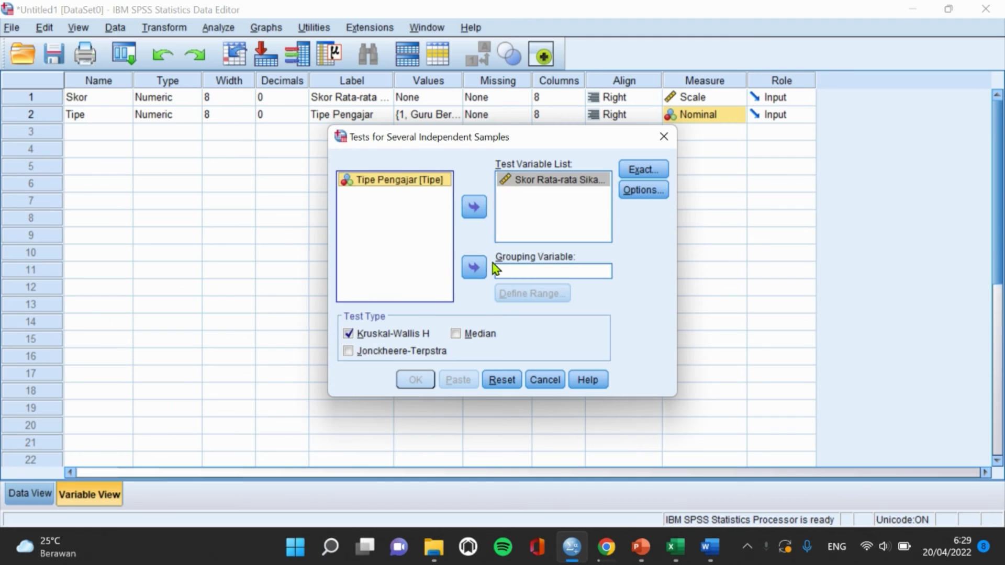
click(485, 267)
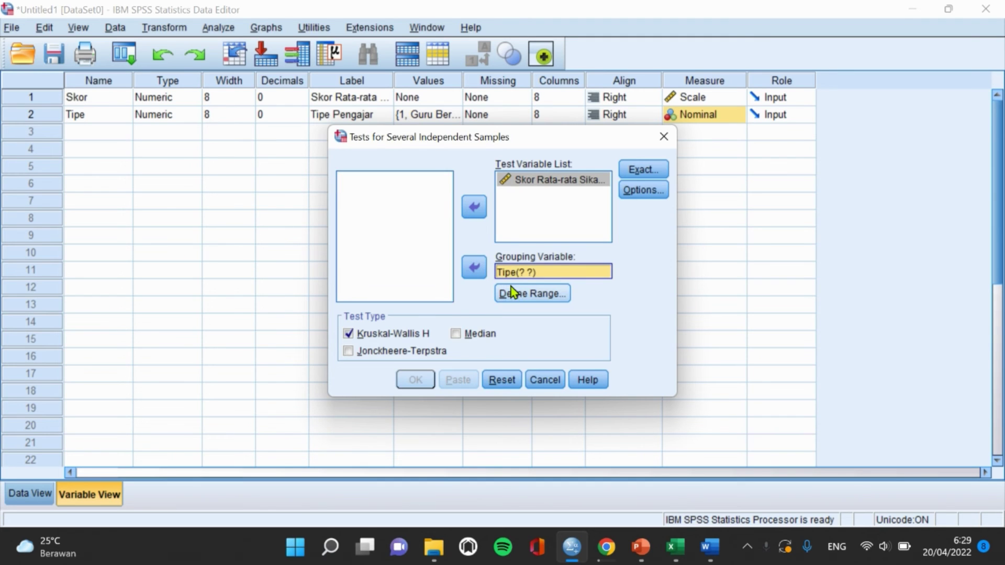
Define the Tipe grouping range from minimum 1 to maximum 3 and run the Kruskal-Wallis H test.
click(510, 297)
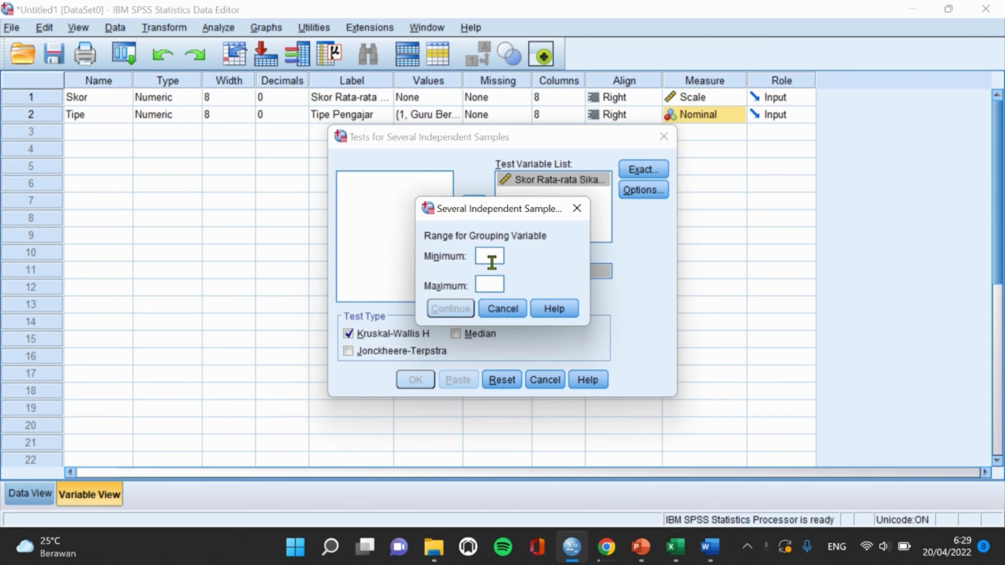
text(1)
click(488, 283)
text(3)
click(458, 309)
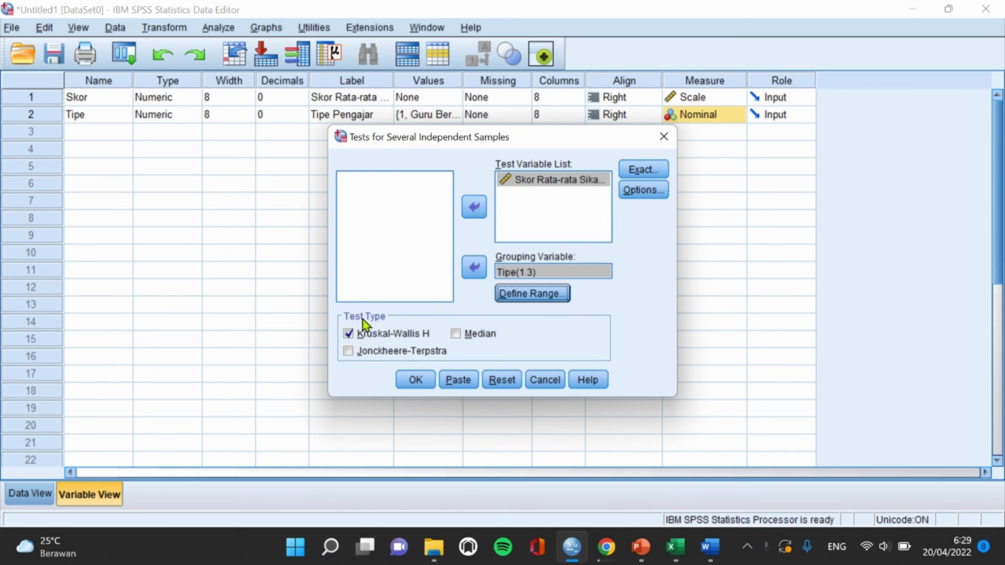
click(417, 379)
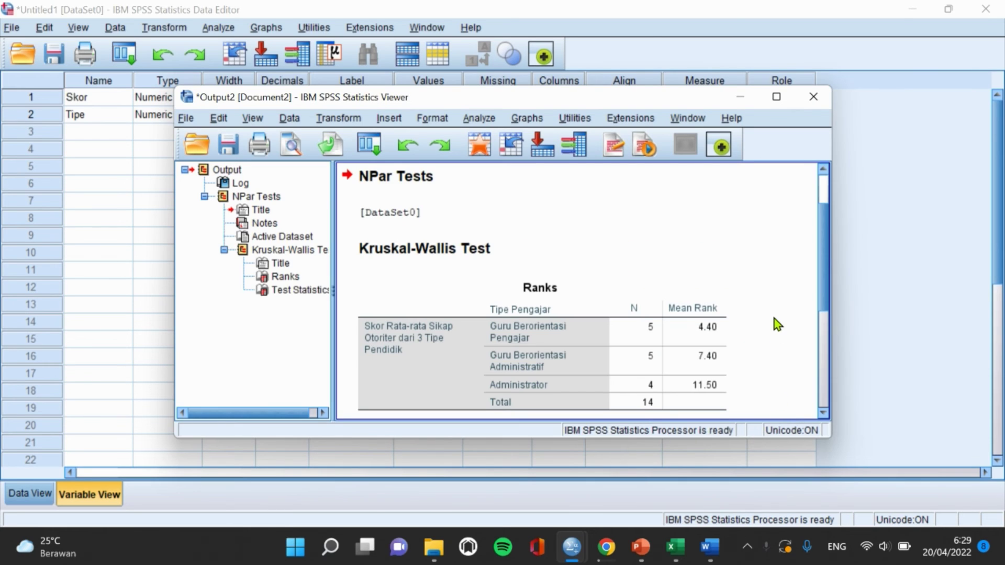
Examine the Kruskal-Wallis Ranks and Test Statistics output, and switch to the Word report to read its matching tables, test criteria and conclusion.
scroll(774, 295, down, 3)
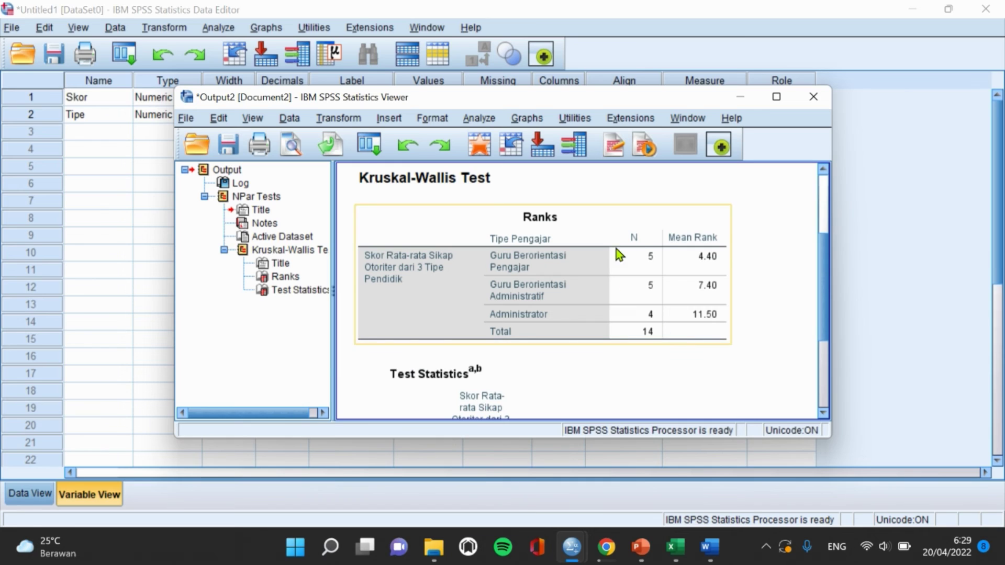
scroll(751, 302, down, 3)
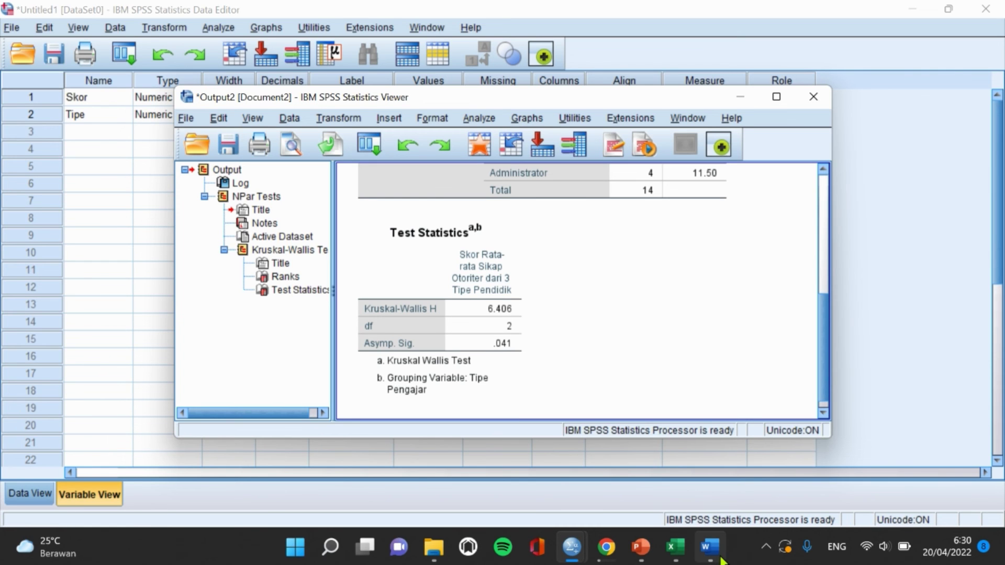
click(709, 546)
scroll(602, 424, down, 10)
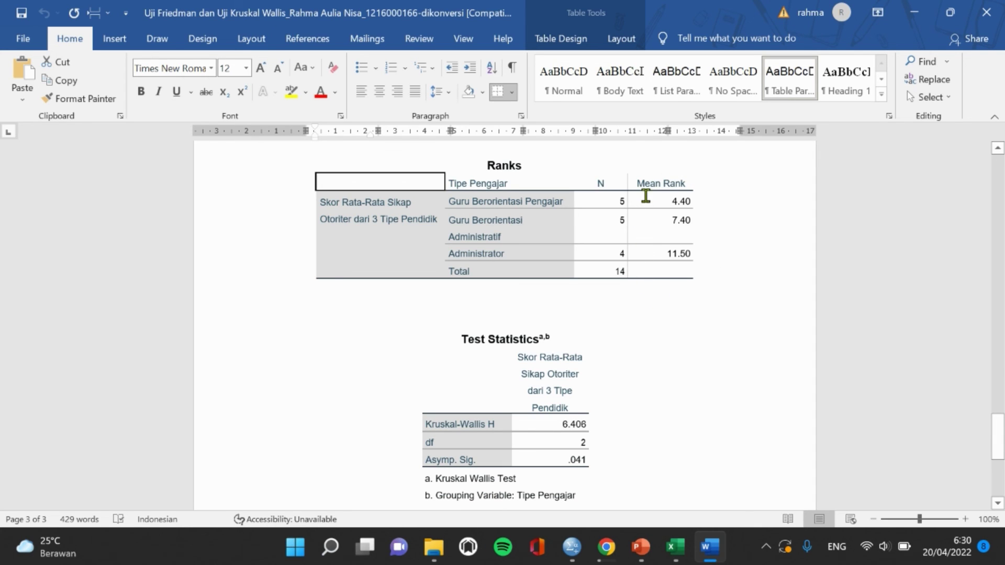
scroll(667, 360, down, 4)
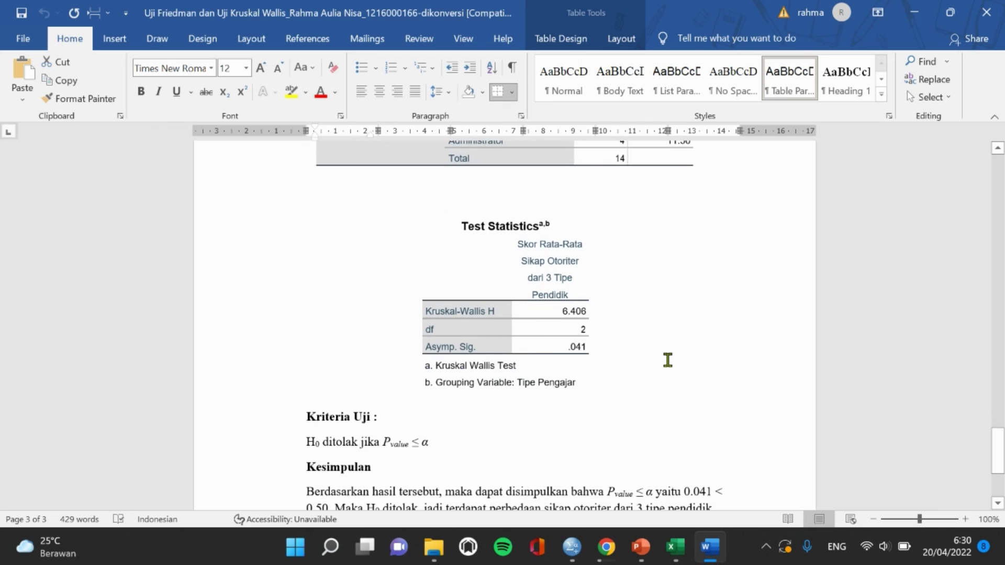
scroll(667, 360, down, 3)
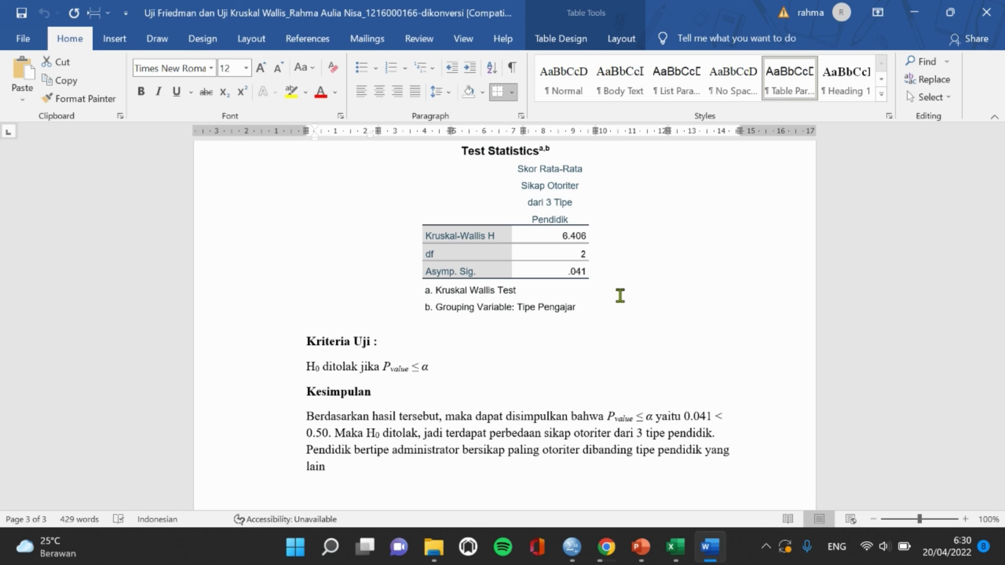
scroll(619, 296, up, 6)
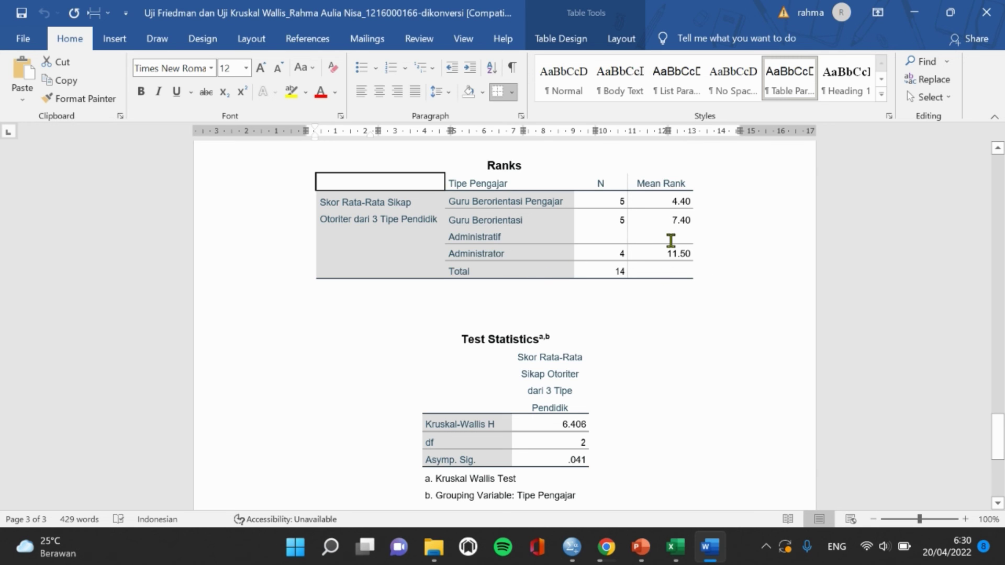
scroll(707, 336, down, 6)
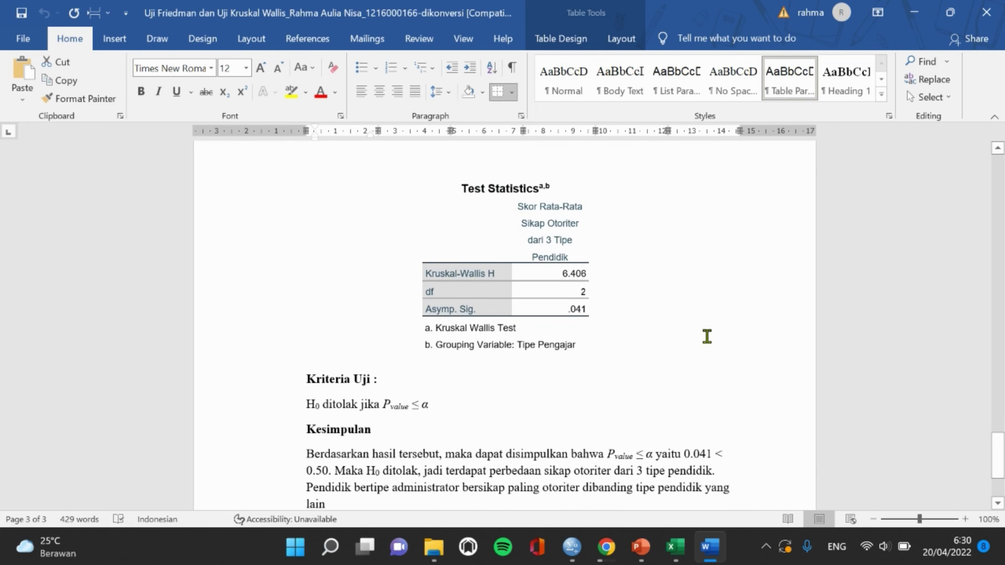
scroll(707, 336, up, 1)
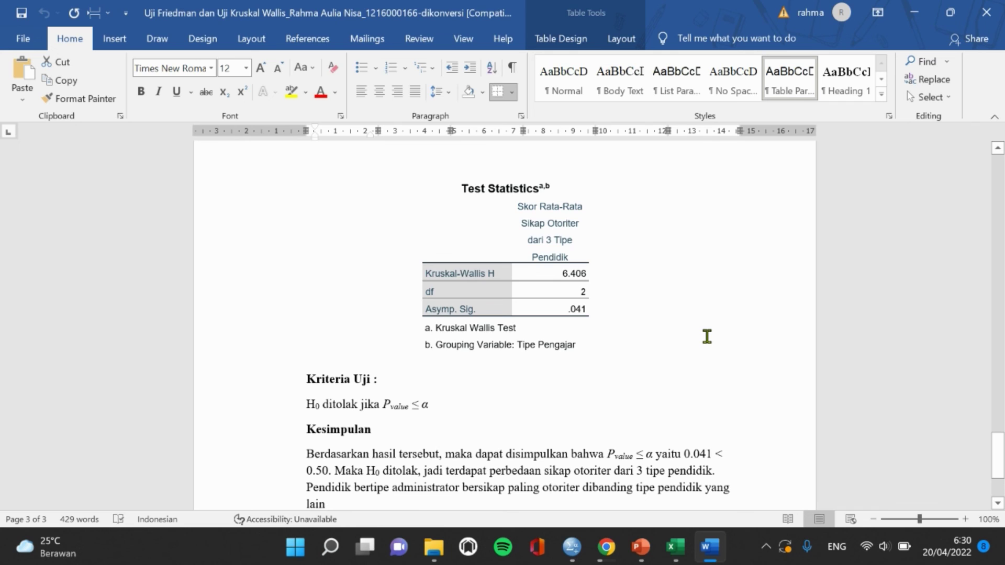